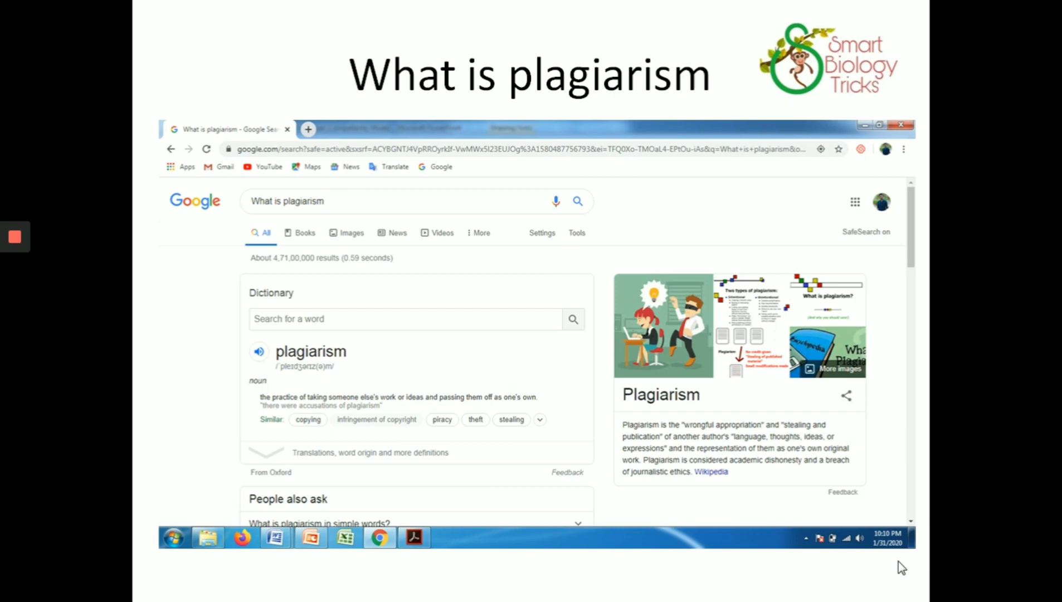
# Advance the slideshow past the journal headers and checker list to the Plagiarized material slide
pyautogui.press('Right')
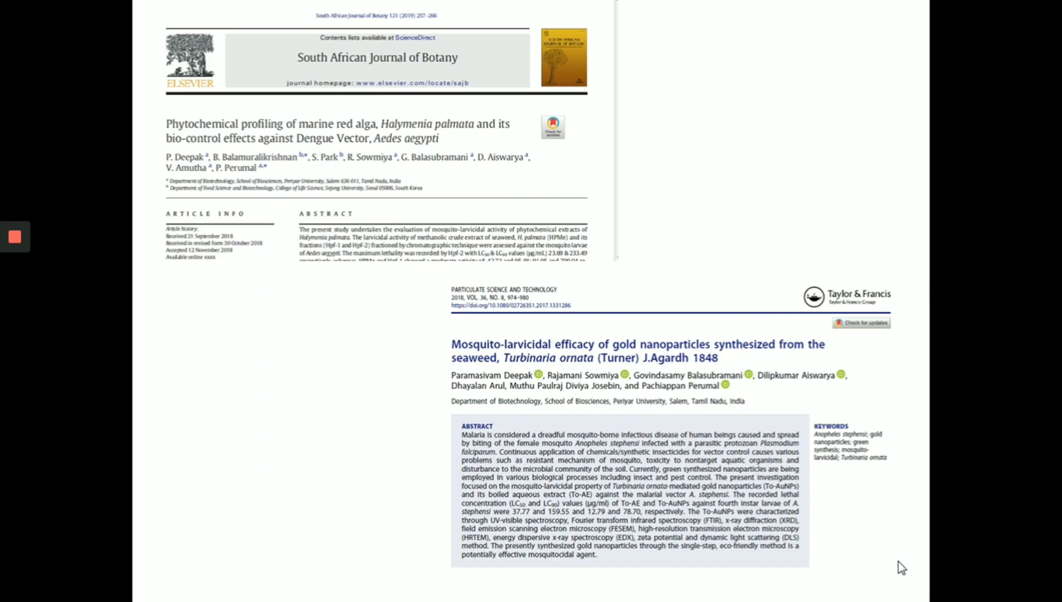
pyautogui.click(899, 561)
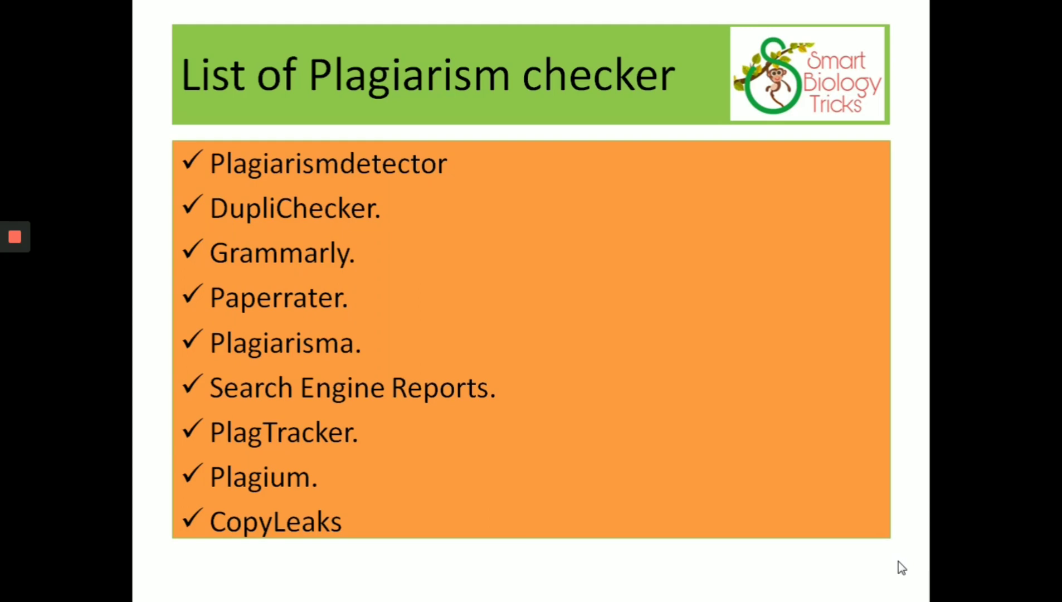
pyautogui.click(901, 567)
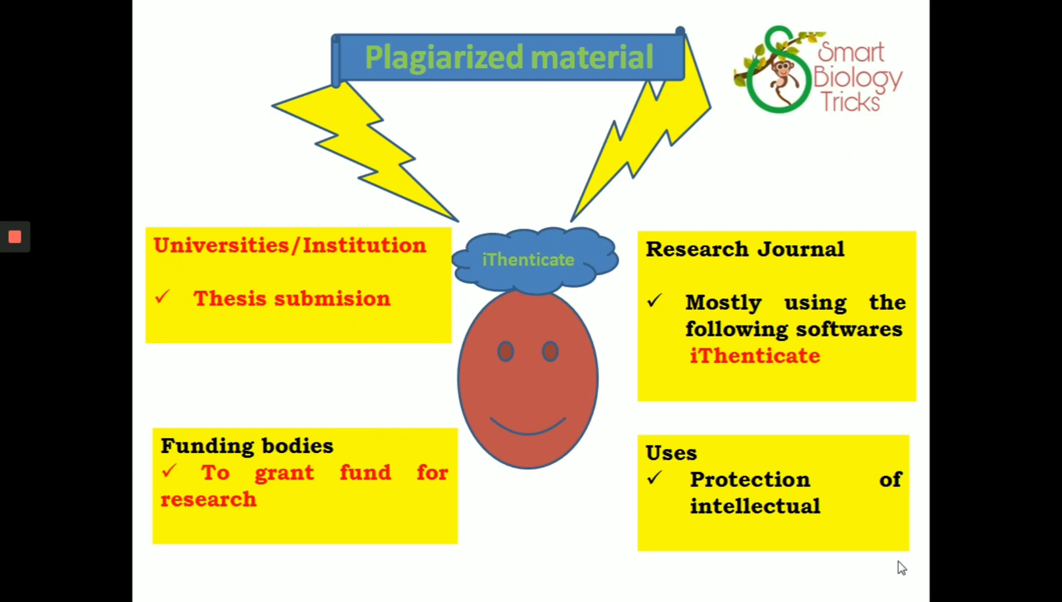
# Switch to Chrome and search Google for 'plagiarism checker online'
pyautogui.hotkey('alt', 'Tab')
pyautogui.hotkey('alt', 'Tab')
pyautogui.hotkey('alt', 'Tab')
pyautogui.hotkey('alt', 'Tab')
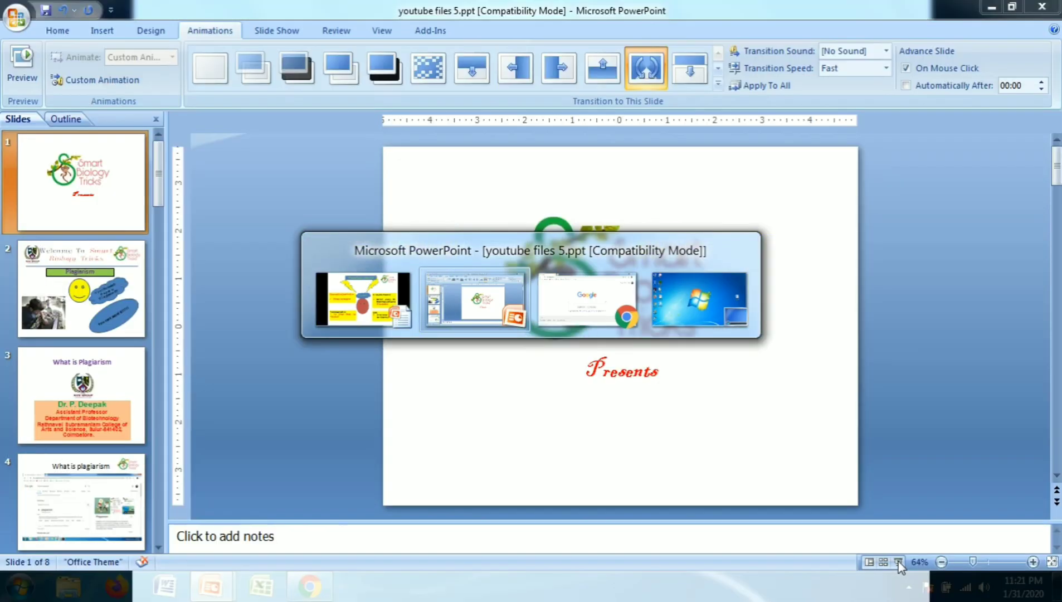
pyautogui.hotkey('alt', 'Tab')
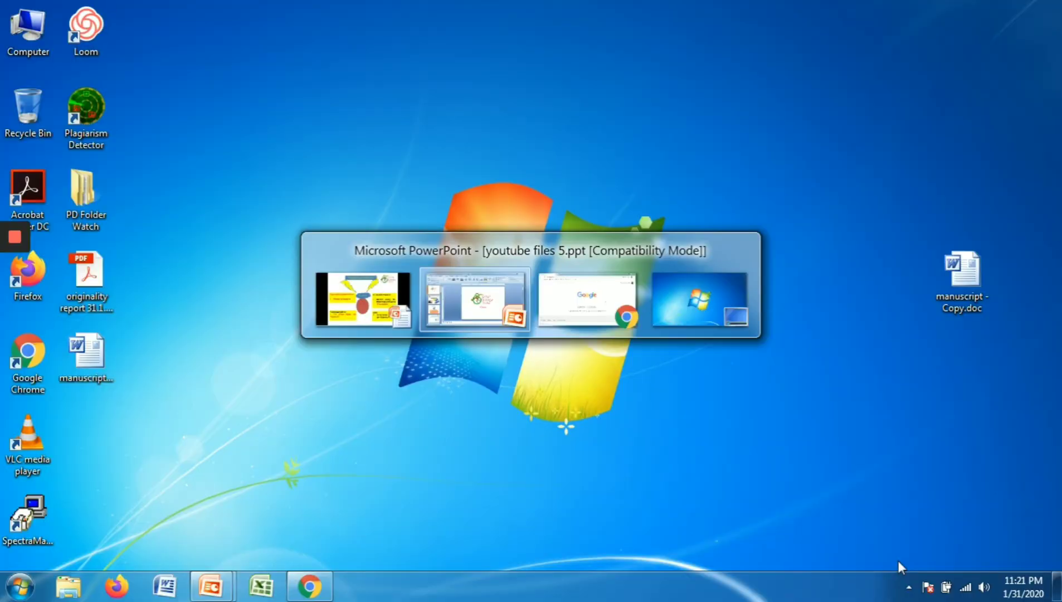
pyautogui.hotkey('alt', 'Tab')
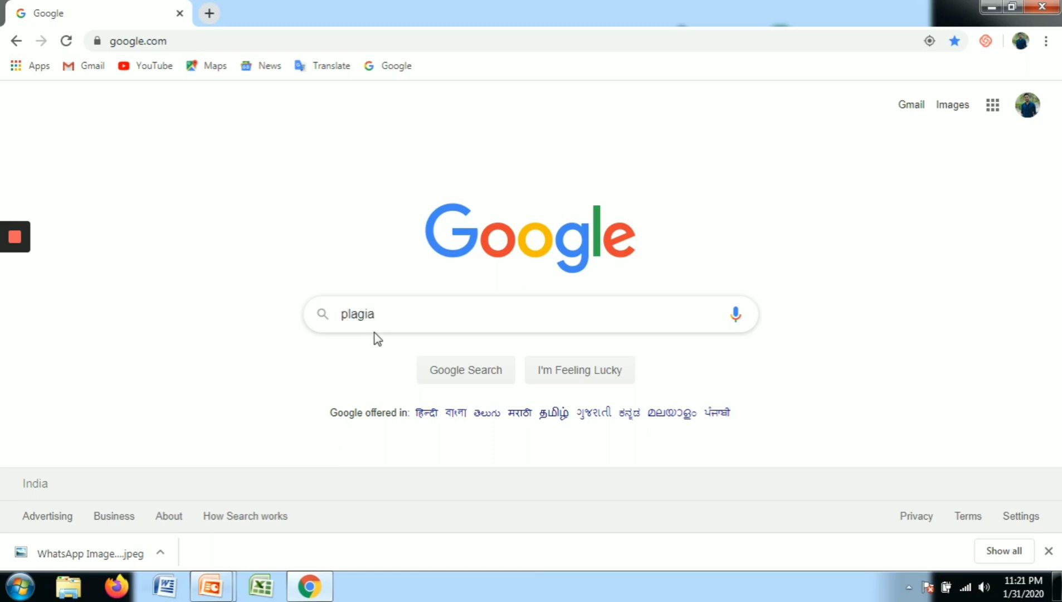
pyautogui.write('plagiarism ched')
pyautogui.write('ker online')
pyautogui.press('Return')
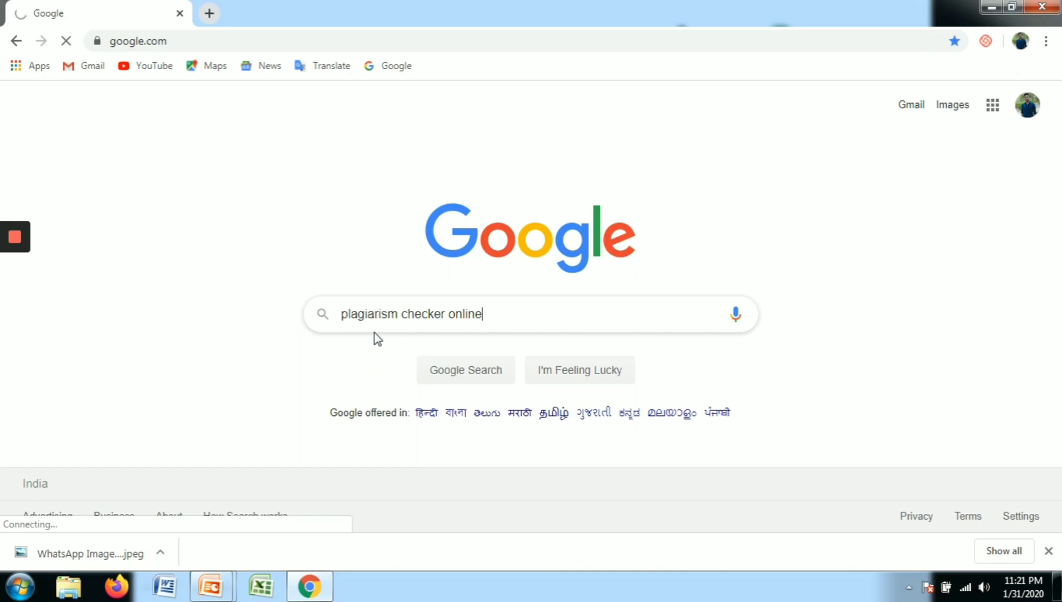
# Open the SmallSEOTools checker result, then open manuscript.doc in Word from the recent documents
pyautogui.click(290, 245)
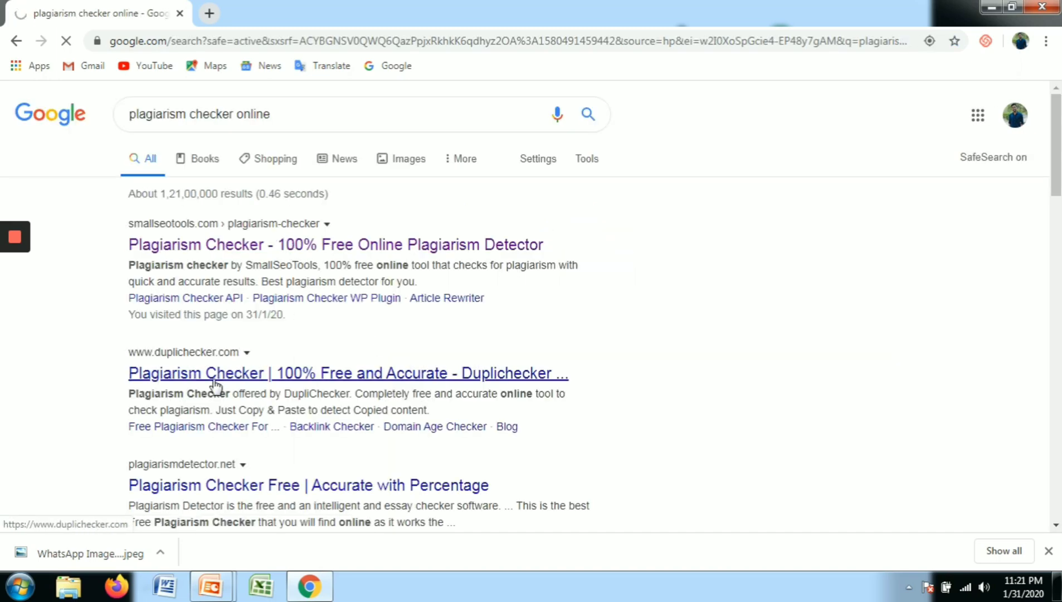
pyautogui.rightClick(165, 586)
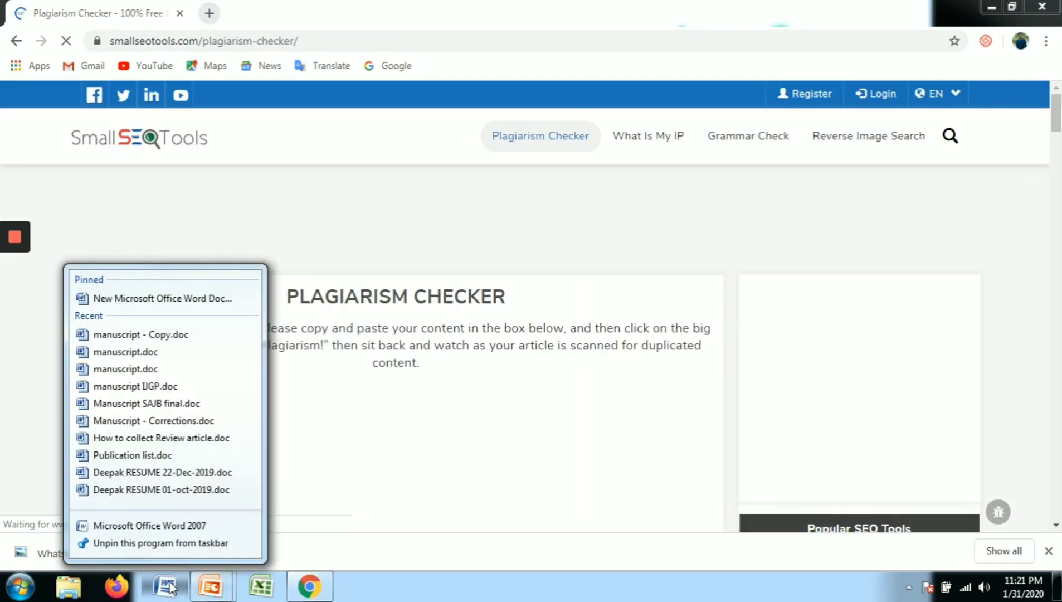
pyautogui.click(161, 352)
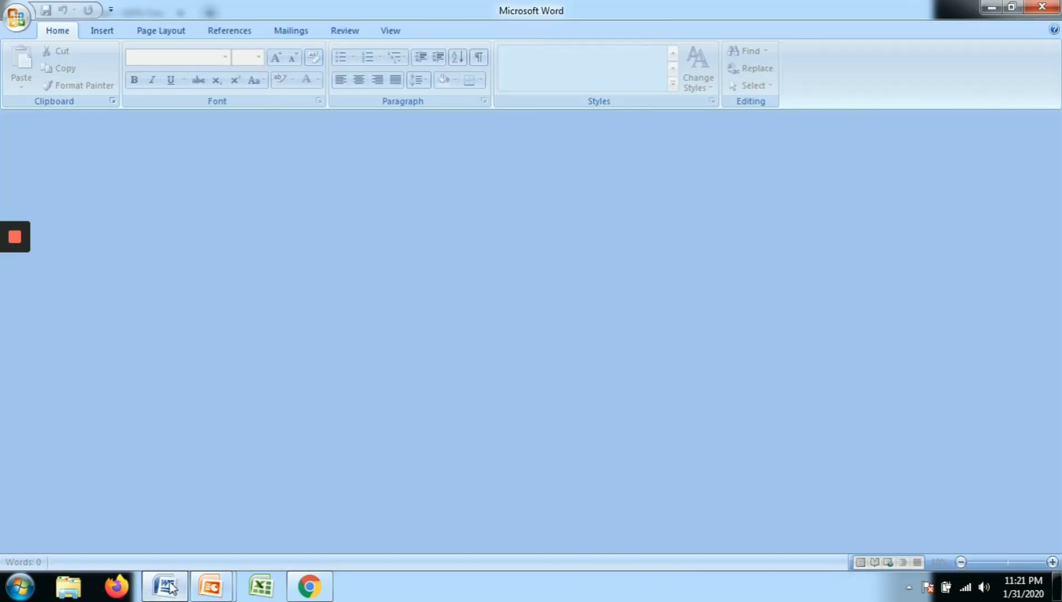
pyautogui.moveTo(166, 581)
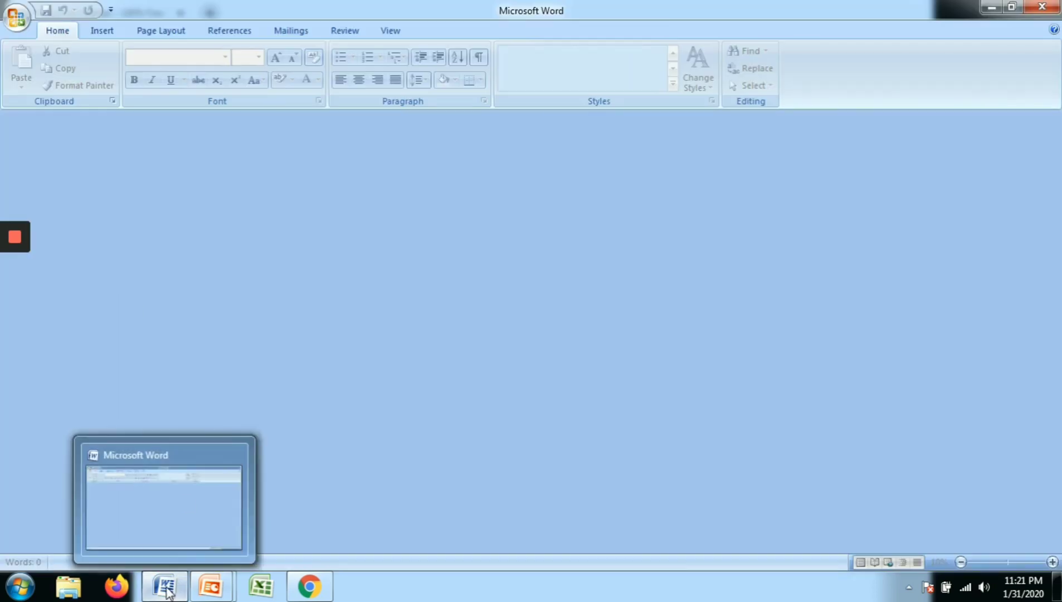
pyautogui.click(171, 517)
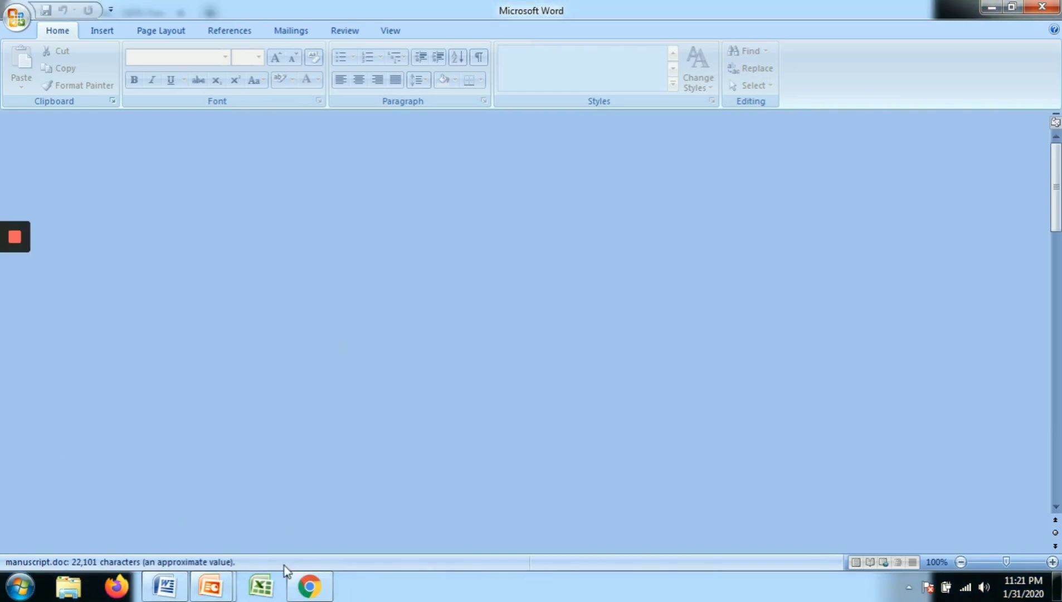
pyautogui.click(295, 581)
# Focus the empty text box on the SmallSEOTools plagiarism checker page
pyautogui.scroll(-10, 327, 384)
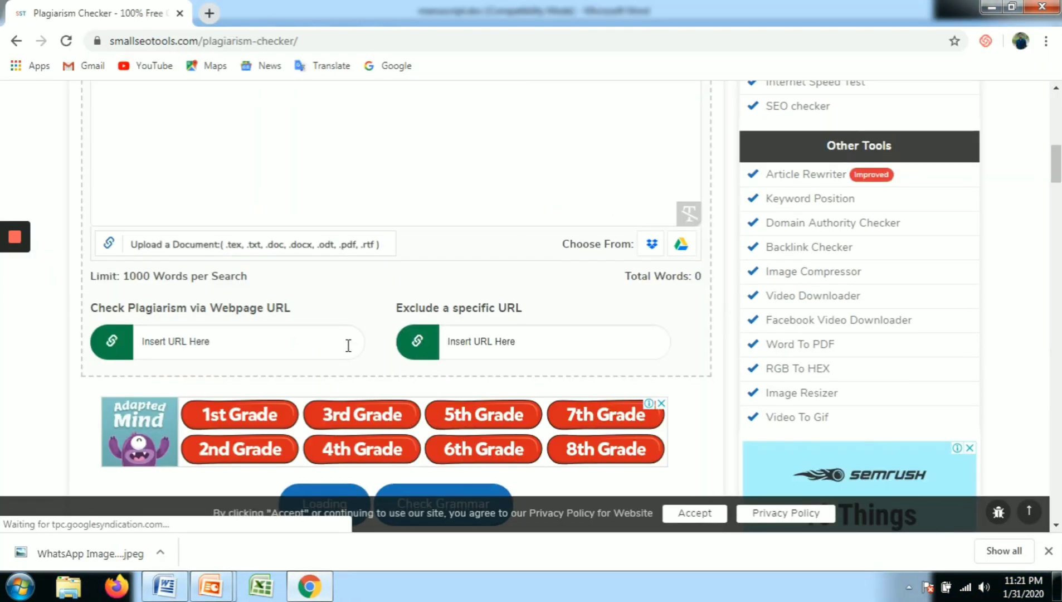
pyautogui.scroll(3, 270, 260)
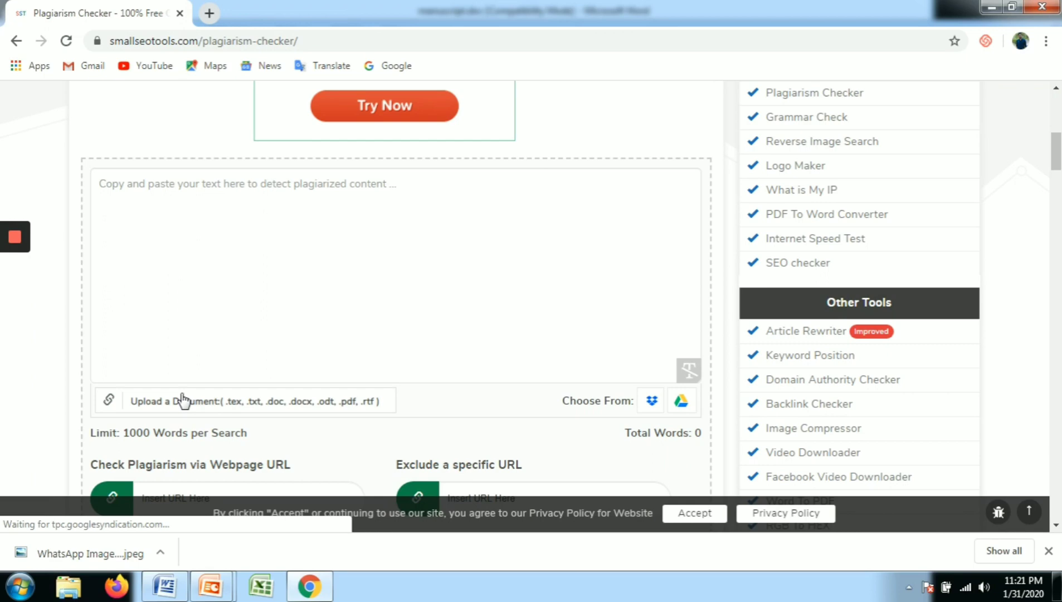
pyautogui.click(182, 241)
# Copy the manuscript's first Introduction paragraph in Word and return to the checker page
pyautogui.click(167, 585)
pyautogui.scroll(-5, 273, 402)
pyautogui.scroll(1, 308, 301)
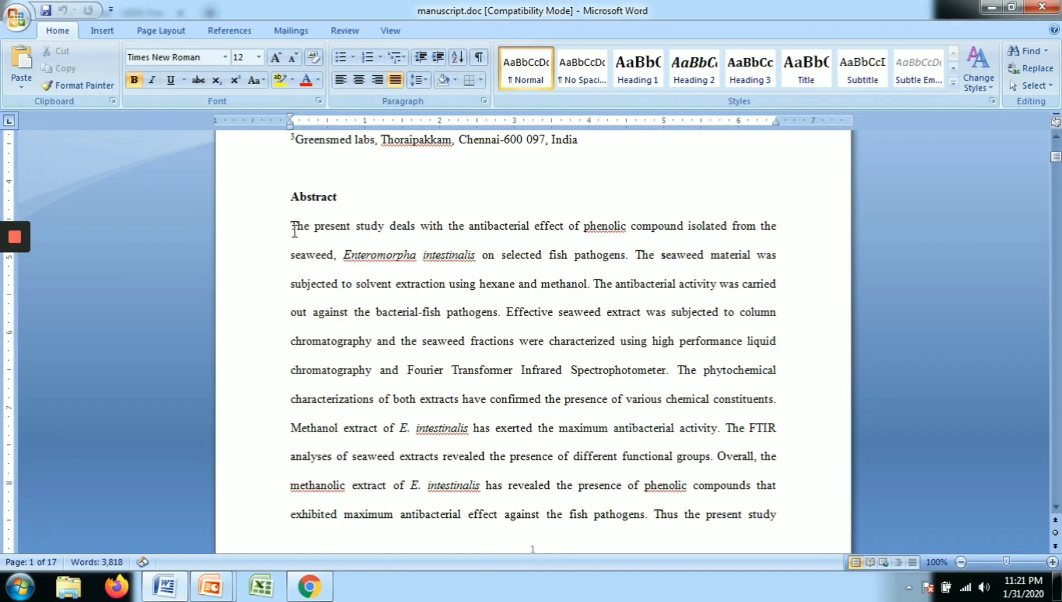
pyautogui.scroll(-9, 336, 267)
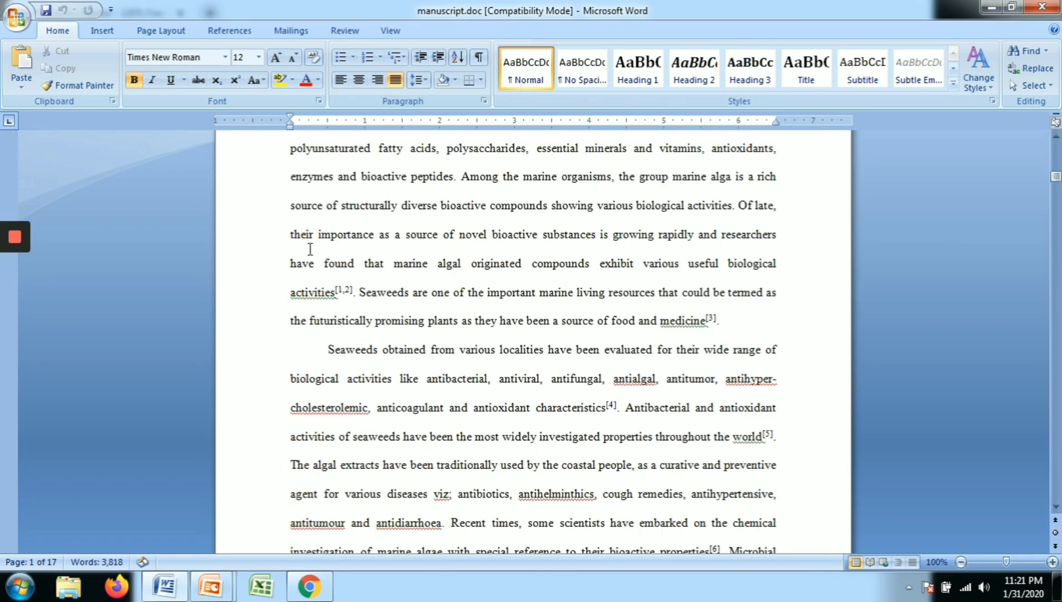
pyautogui.scroll(1, 322, 232)
pyautogui.moveTo(327, 195); pyautogui.dragTo(720, 397)
pyautogui.rightClick(569, 305)
pyautogui.click(607, 330)
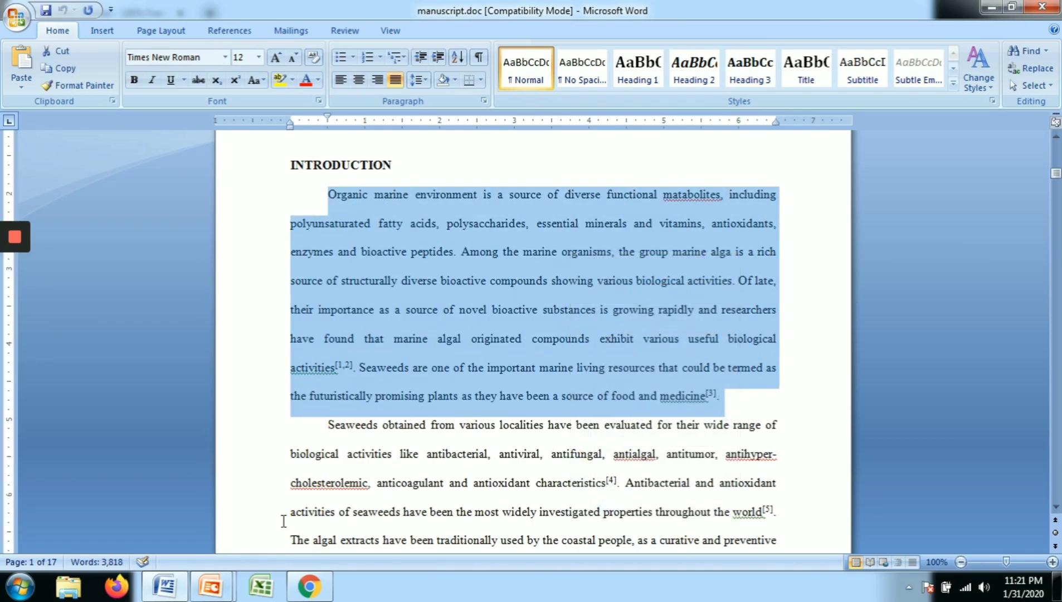
pyautogui.click(309, 586)
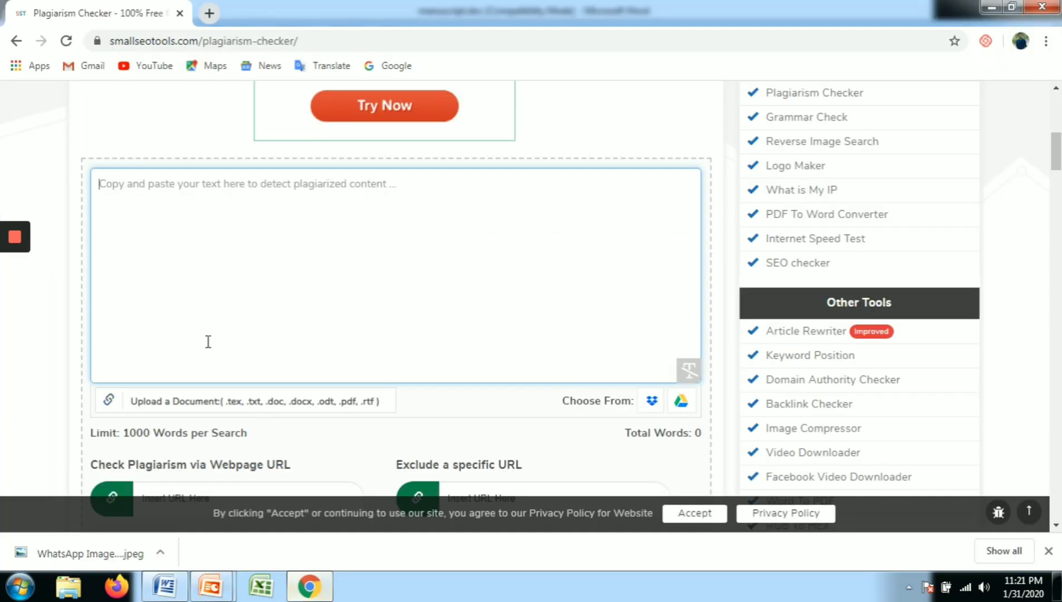
# Paste the 101-word Introduction paragraph into SmallSEOTools and submit the plagiarism check
pyautogui.rightClick(131, 193)
pyautogui.click(185, 291)
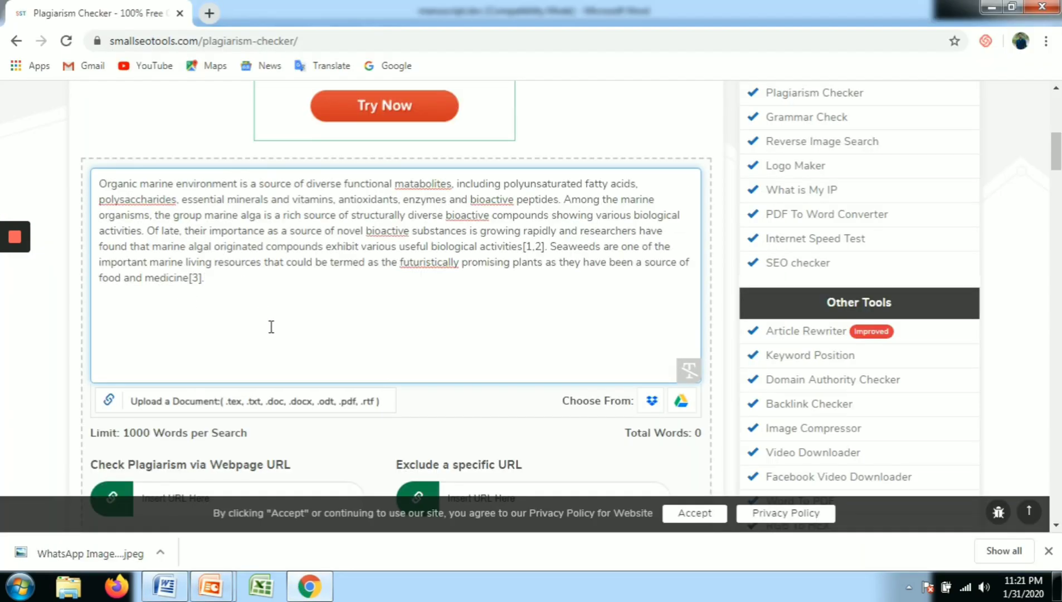
pyautogui.scroll(-4, 271, 327)
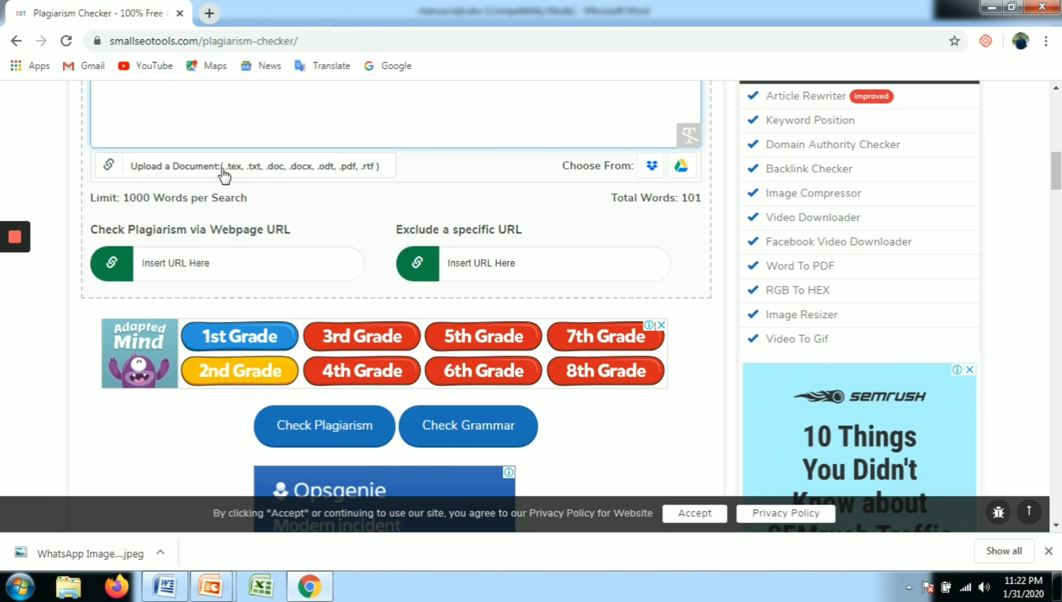
pyautogui.scroll(-1, 363, 380)
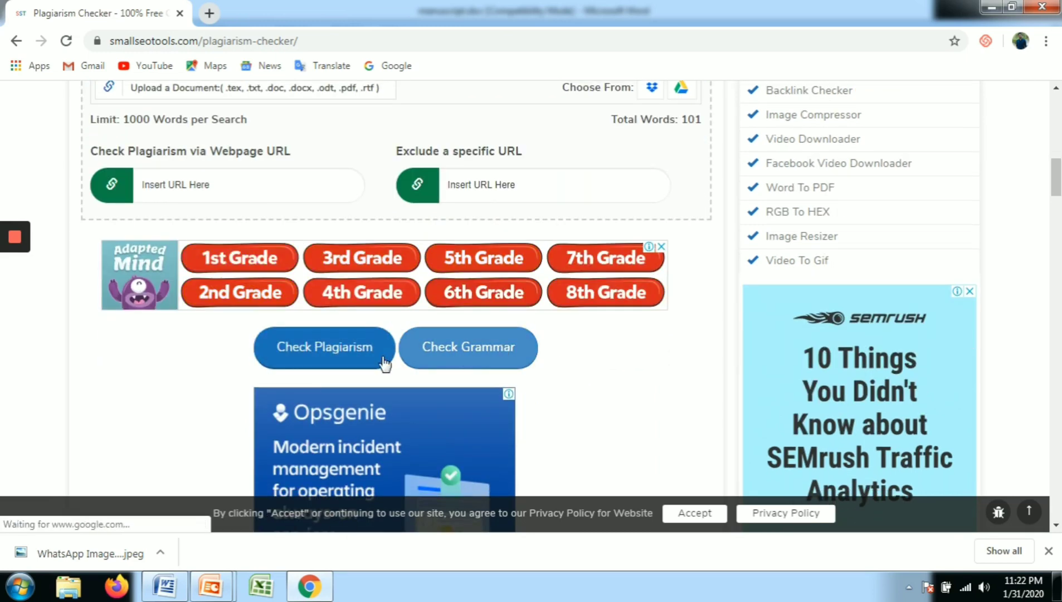
pyautogui.click(351, 358)
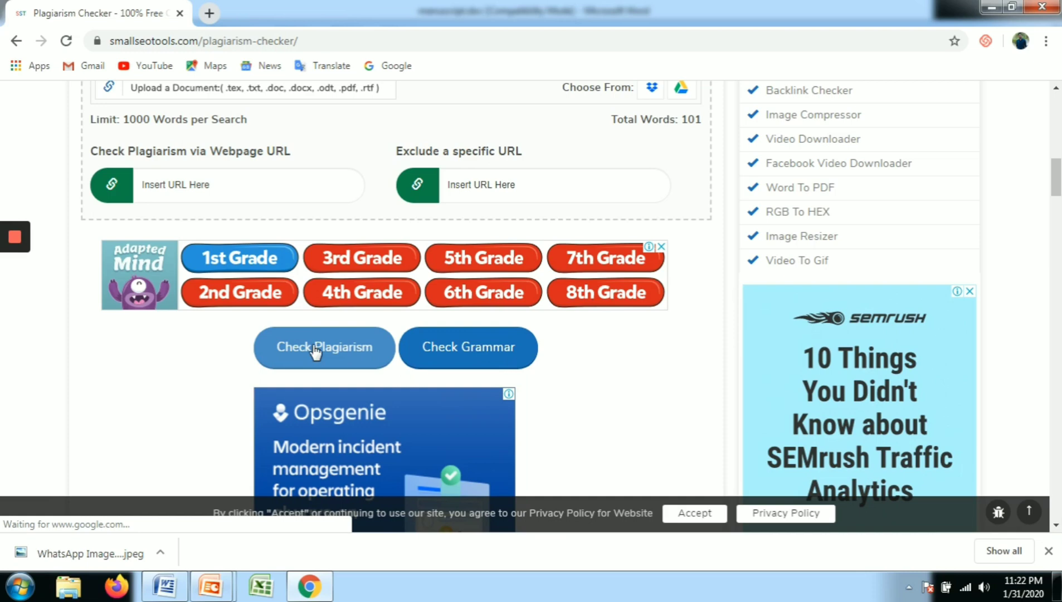
# Run the SmallSEOTools scan and scroll down to the Results section while it checks
pyautogui.click(326, 359)
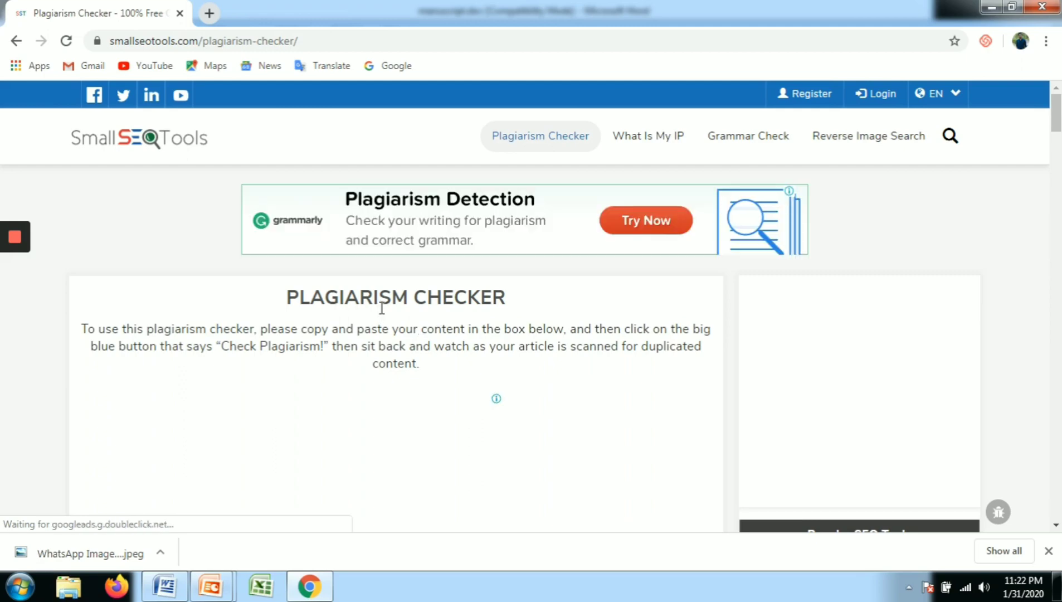
pyautogui.scroll(-5, 380, 308)
pyautogui.scroll(-8, 381, 309)
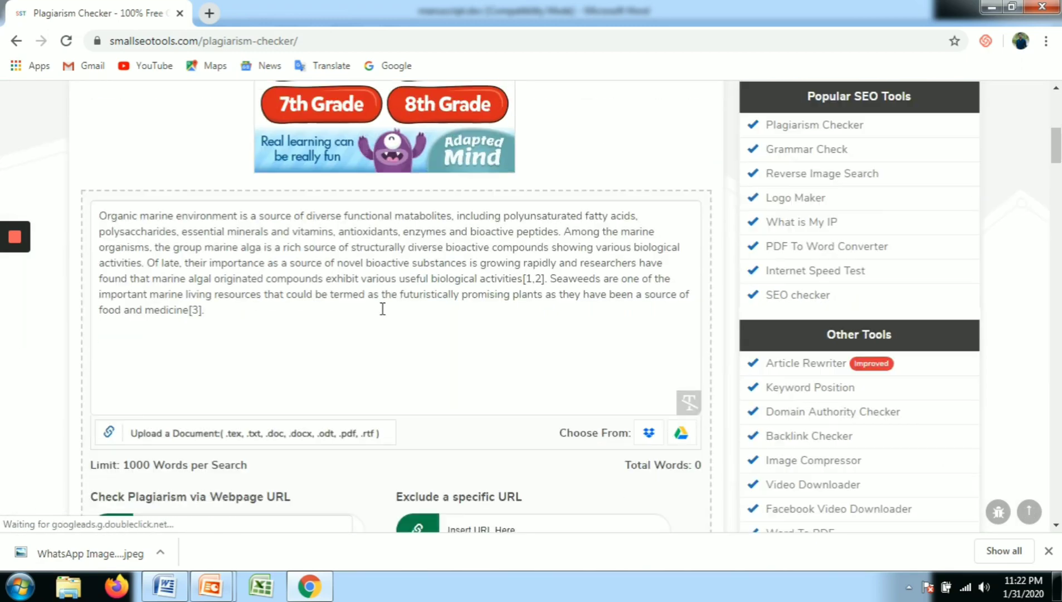
pyautogui.scroll(-7, 380, 309)
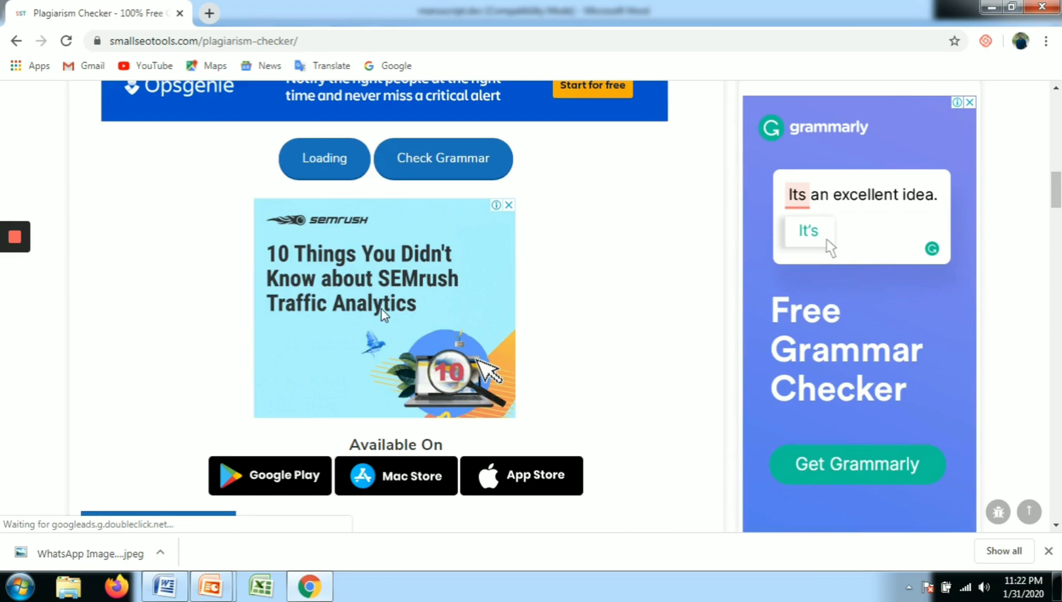
pyautogui.scroll(-3, 382, 311)
pyautogui.scroll(15, 382, 311)
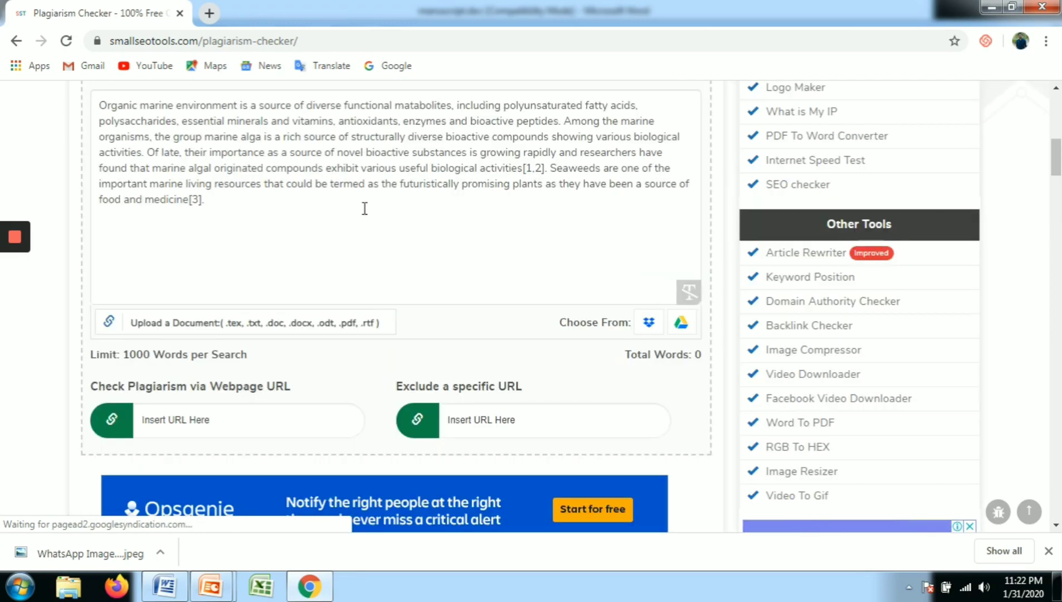
pyautogui.scroll(-5, 384, 244)
pyautogui.scroll(-5, 394, 275)
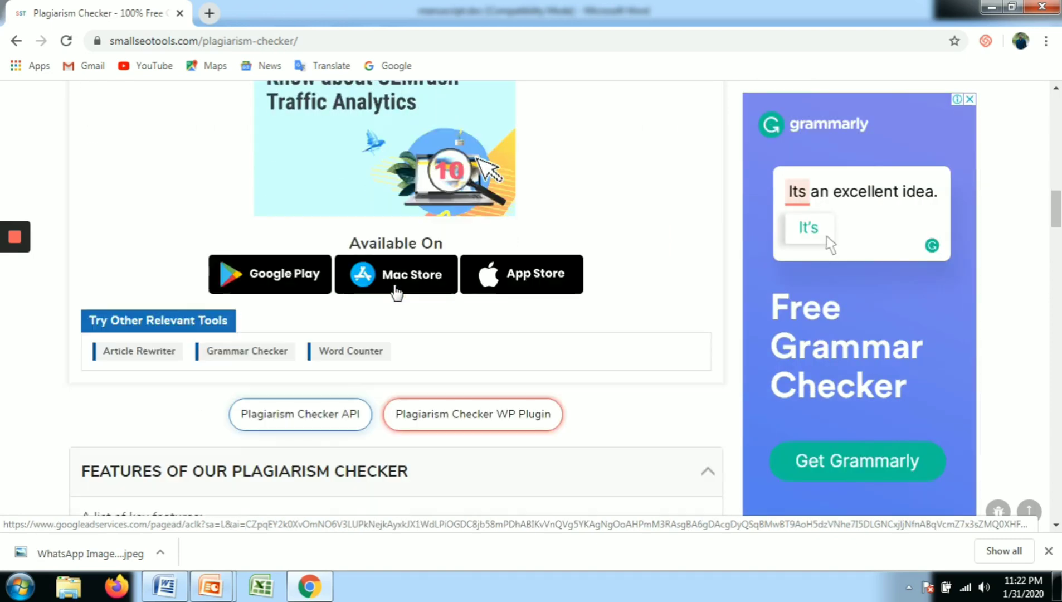
pyautogui.moveTo(15, 273)
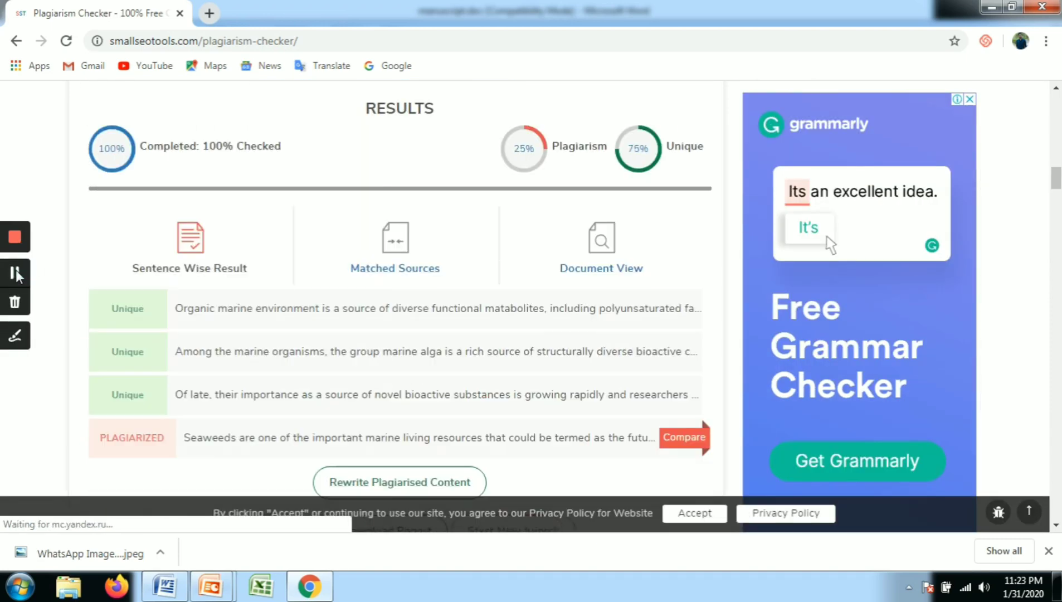
# Review the sentence-wise results, with three sentences unique and the Seaweeds sentence plagiarized
pyautogui.scroll(-1, 134, 296)
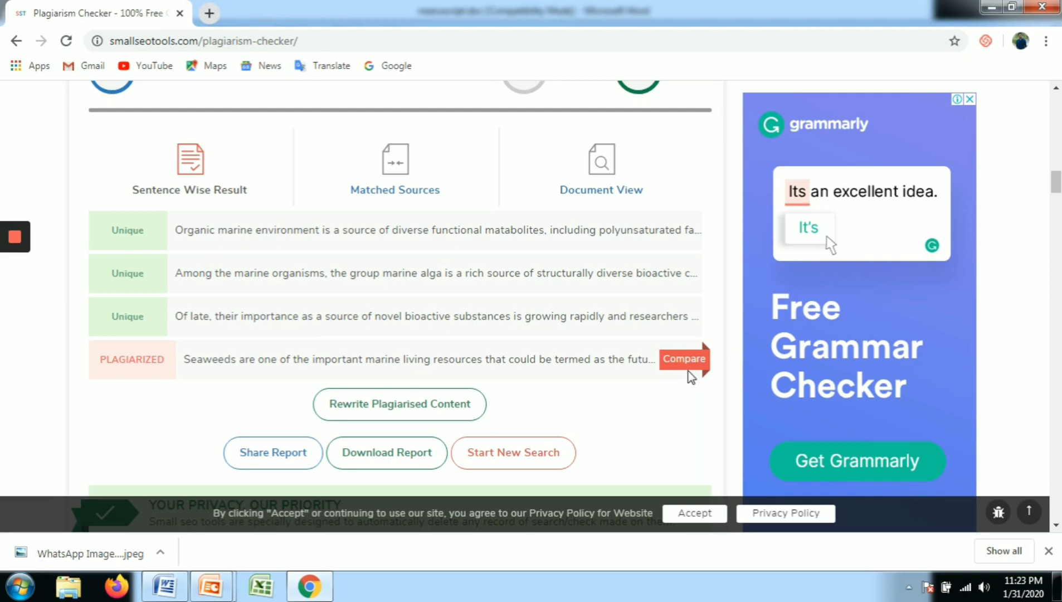
pyautogui.scroll(-1, 450, 384)
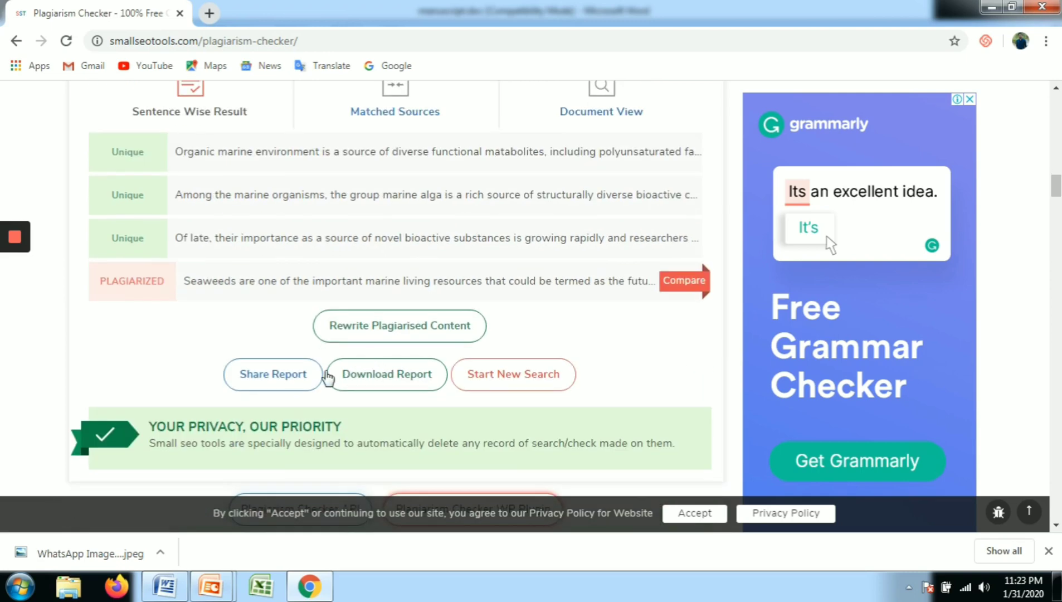
# Download the PDF scan report and review its 25% plagiarism summary and Sources table
pyautogui.click(386, 377)
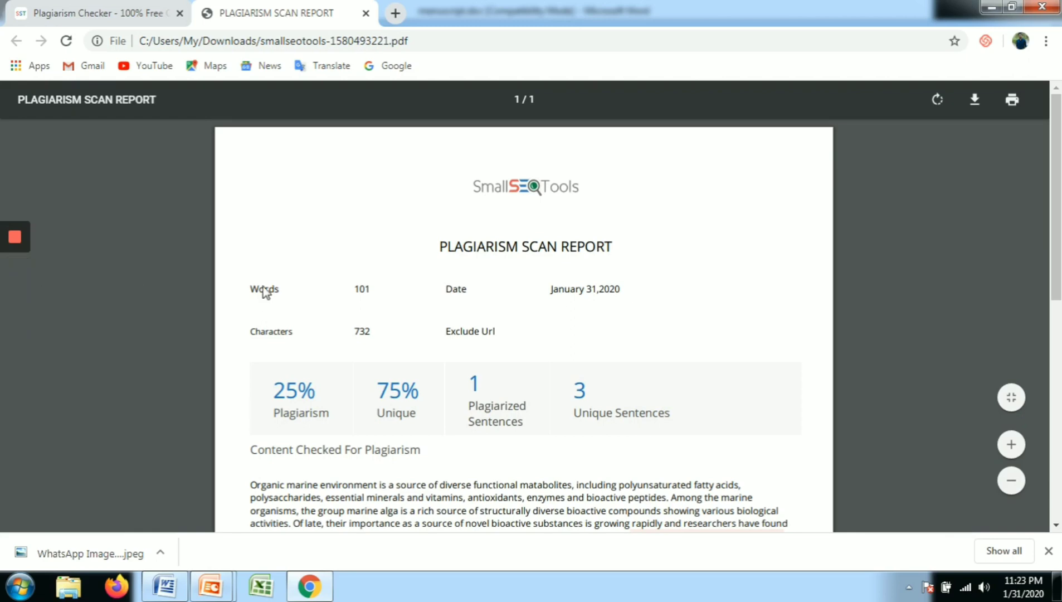
pyautogui.scroll(-1, 485, 327)
pyautogui.scroll(-7, 486, 329)
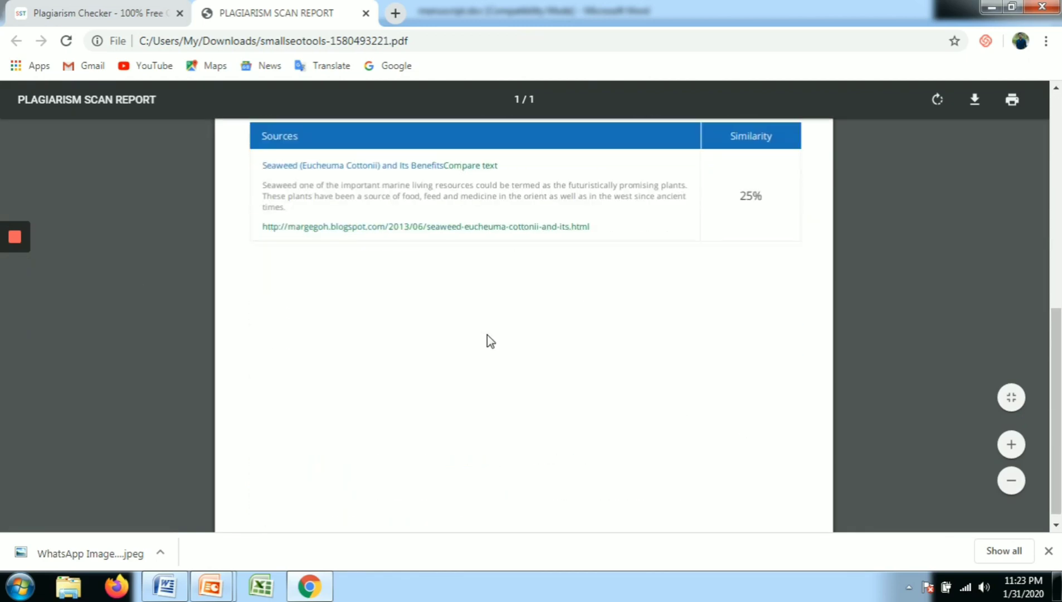
pyautogui.scroll(8, 487, 334)
pyautogui.scroll(-1, 485, 333)
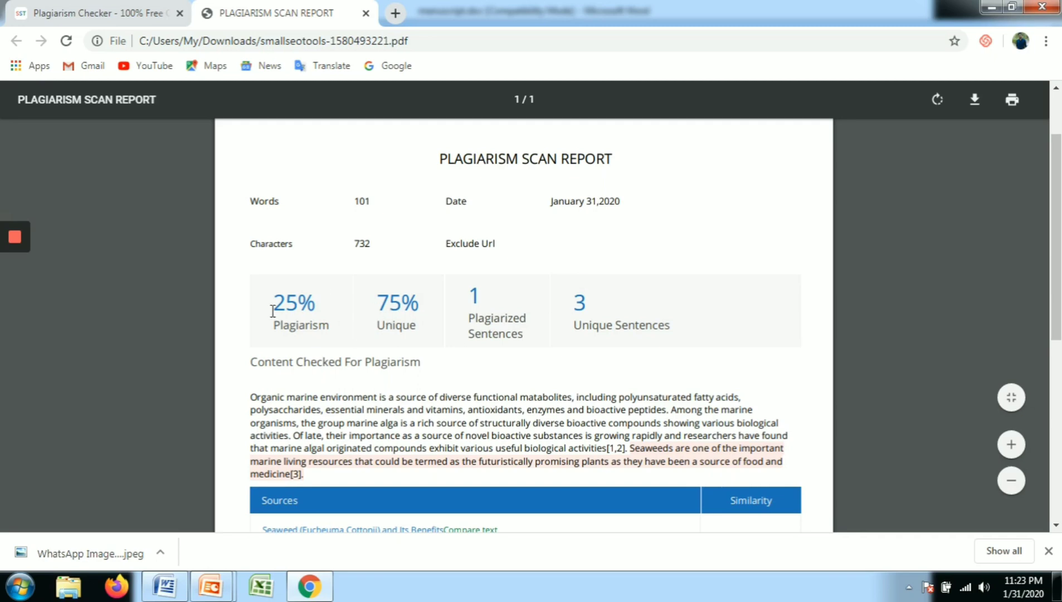
pyautogui.moveTo(15, 244)
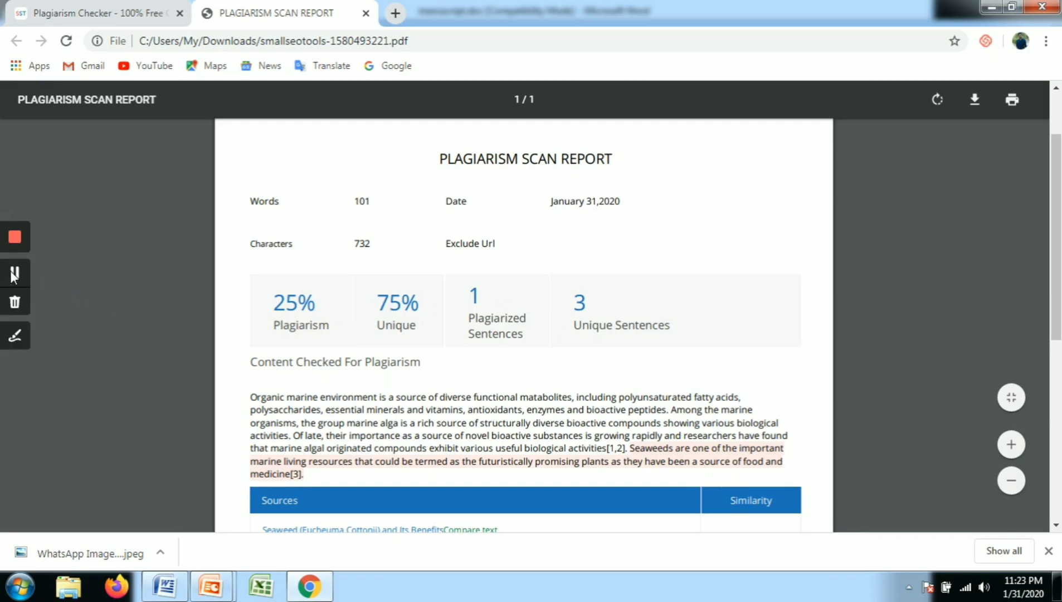
pyautogui.click(15, 274)
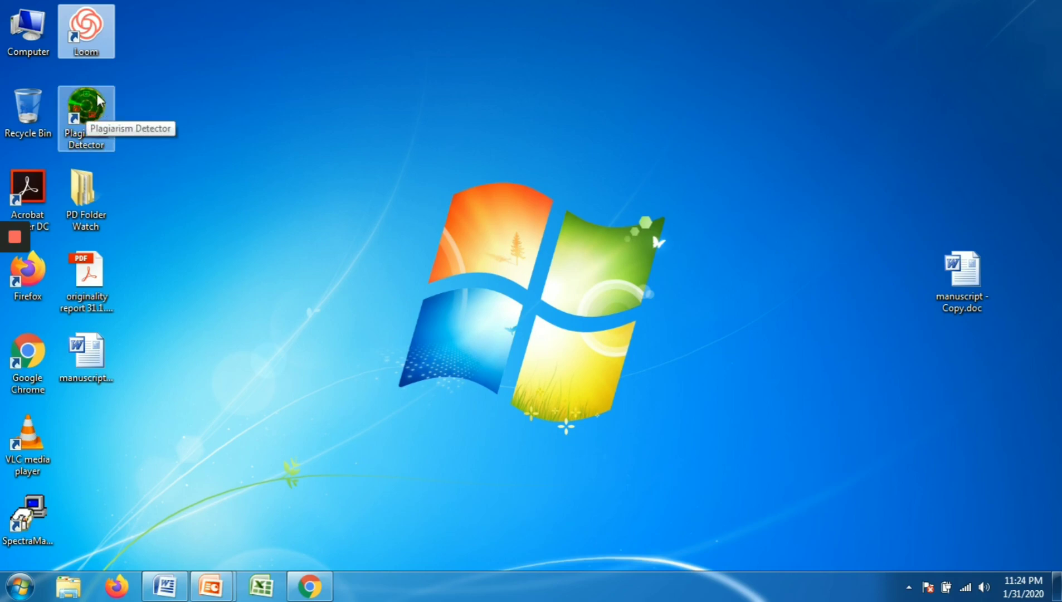
# Launch Plagiarism Detector from its desktop shortcut and wait for it to load
pyautogui.click(87, 115)
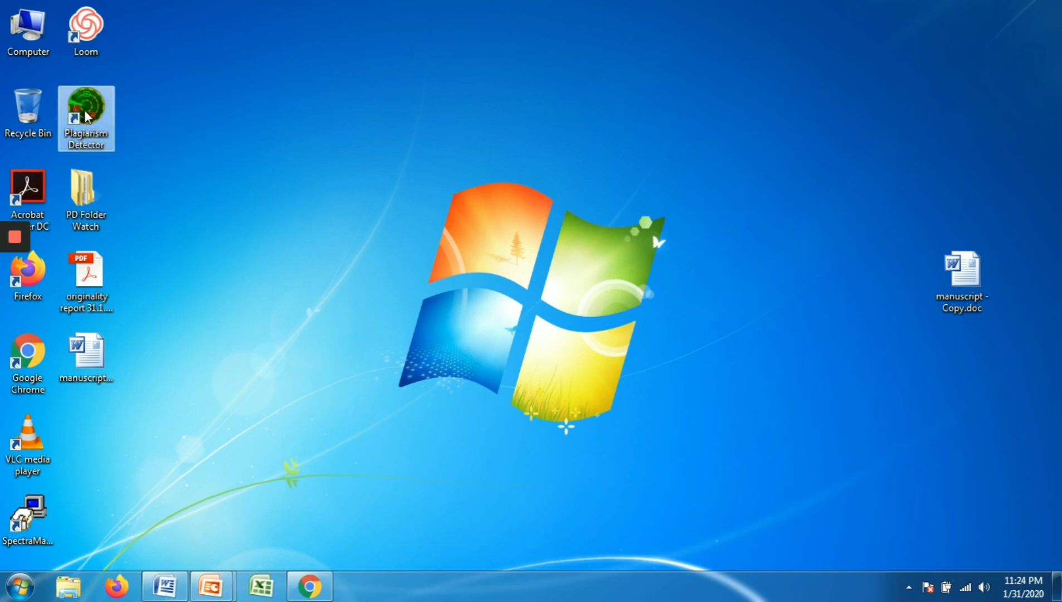
pyautogui.doubleClick(86, 116)
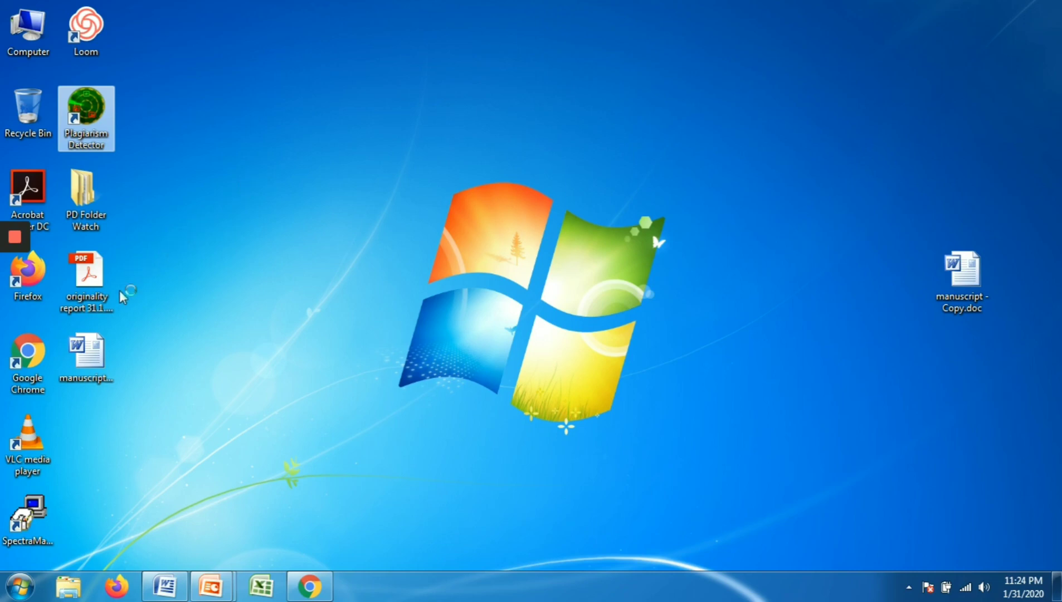
pyautogui.moveTo(17, 279)
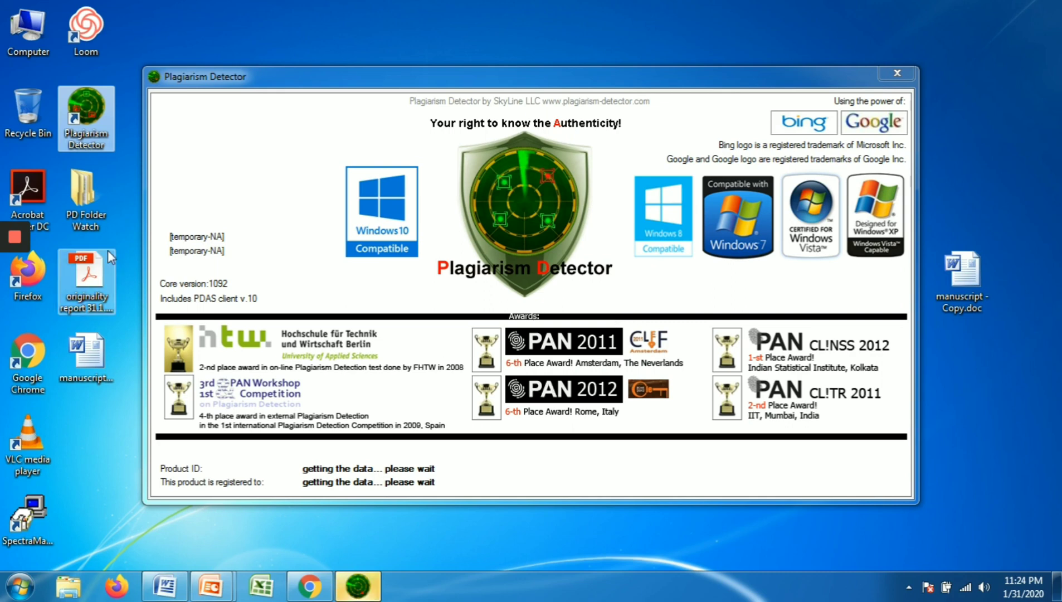
pyautogui.moveTo(18, 228)
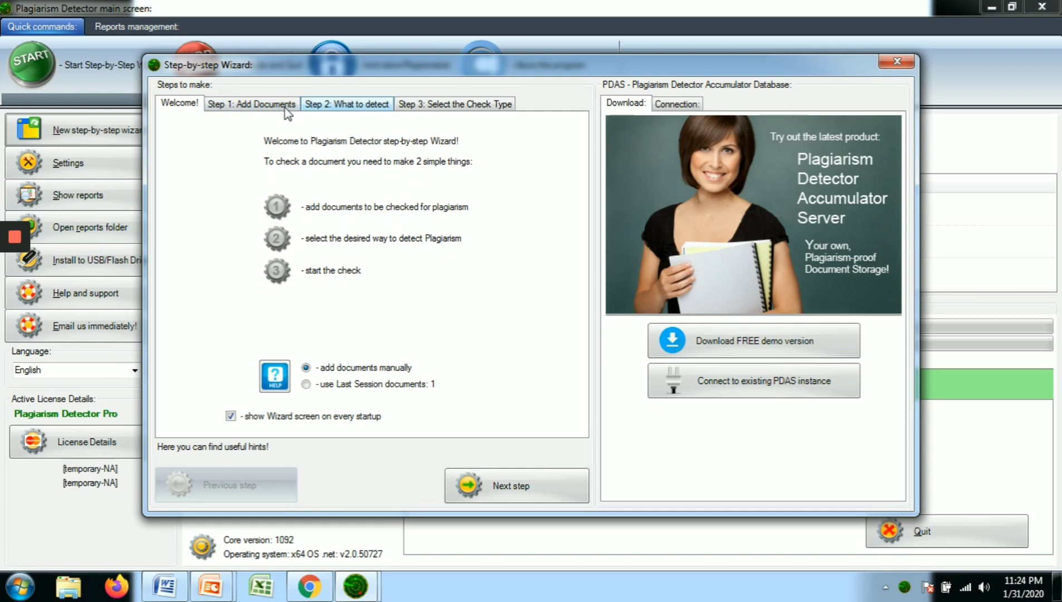
# Add manuscript - Copy.doc as the document to check in the wizard
pyautogui.click(515, 486)
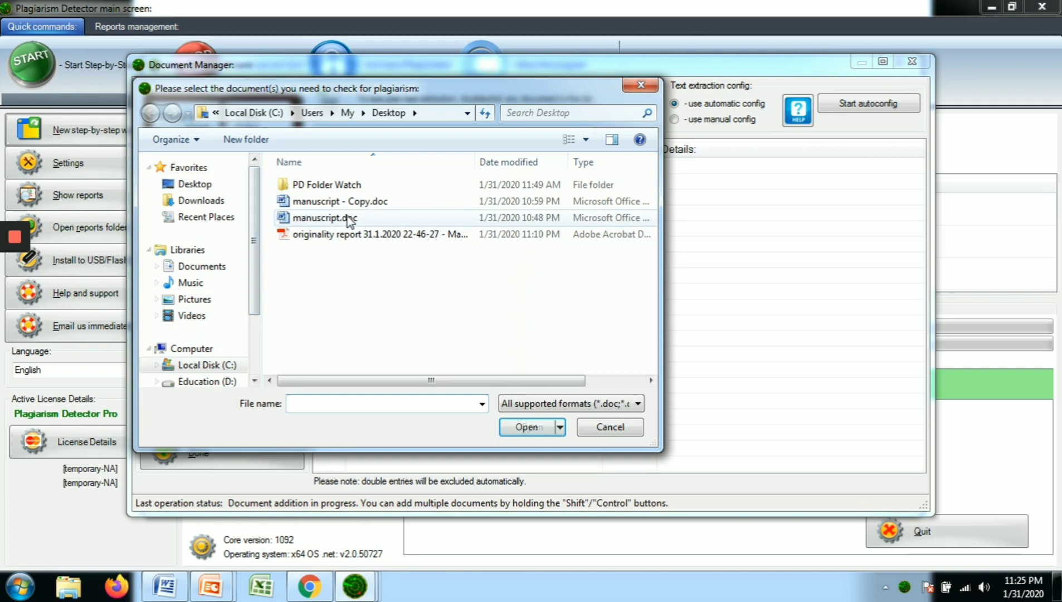
pyautogui.click(355, 201)
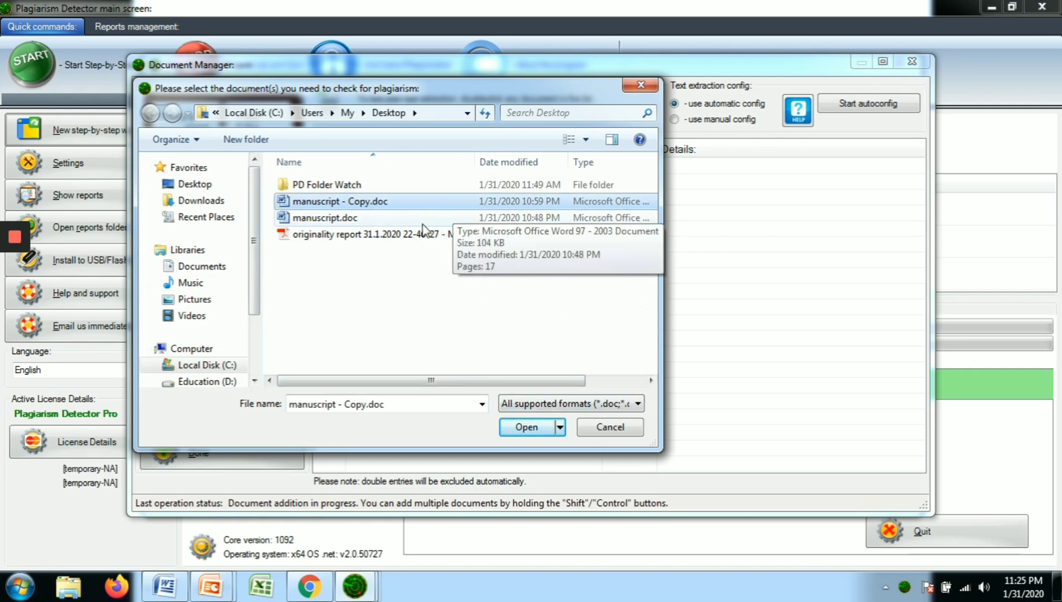
pyautogui.click(536, 426)
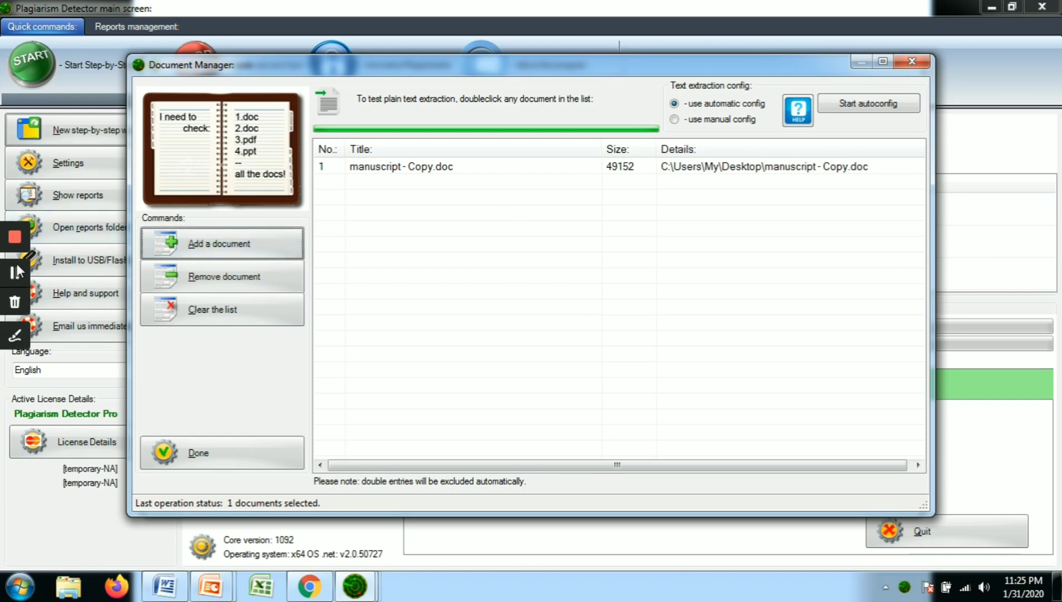
pyautogui.click(207, 456)
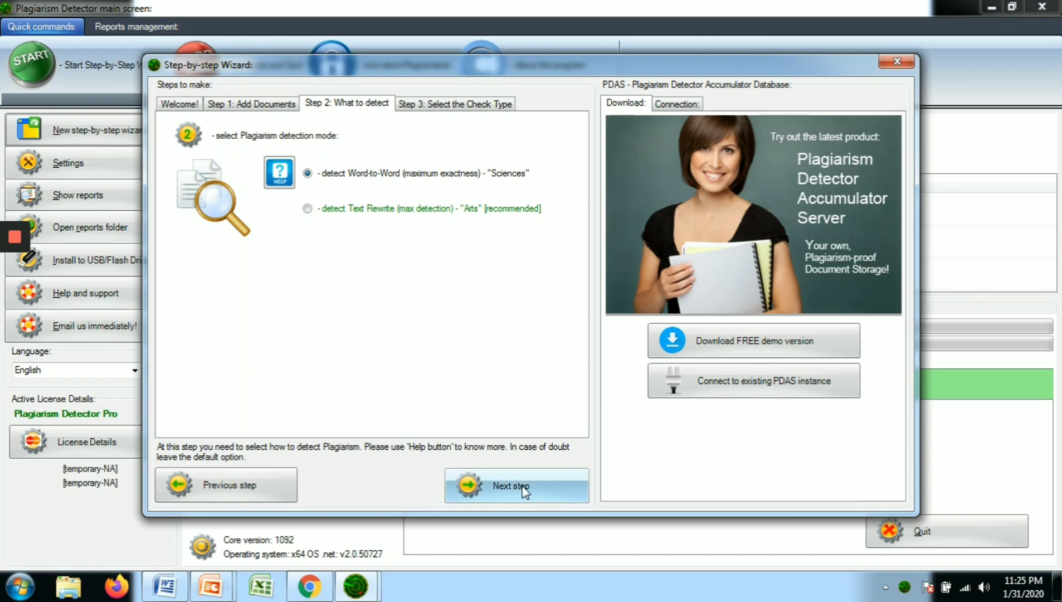
# Keep 'Internet check' as the check type and start checking manuscript - Copy.doc
pyautogui.click(512, 492)
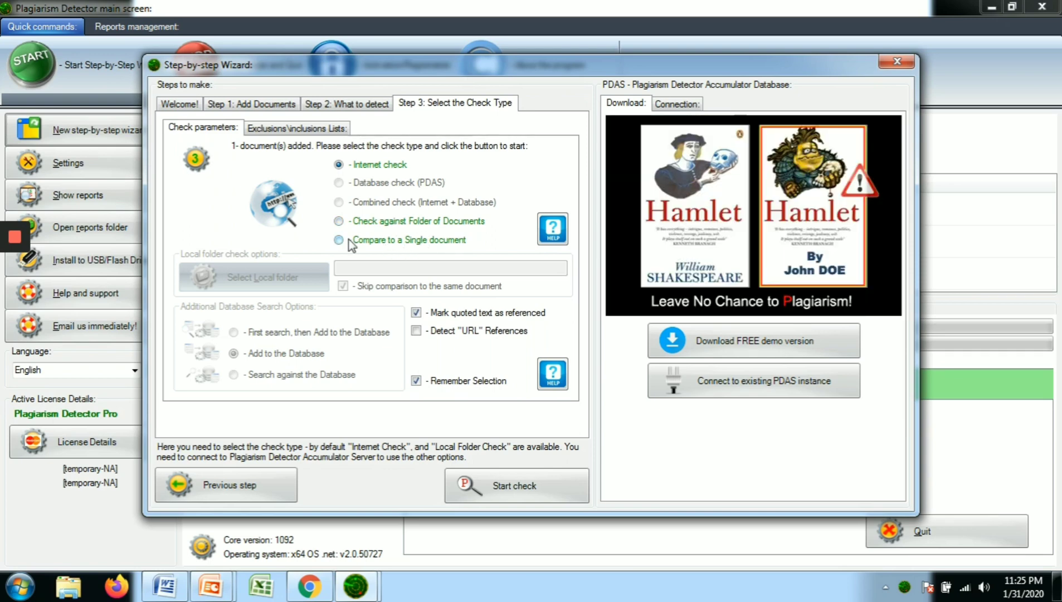
pyautogui.click(340, 240)
pyautogui.click(339, 165)
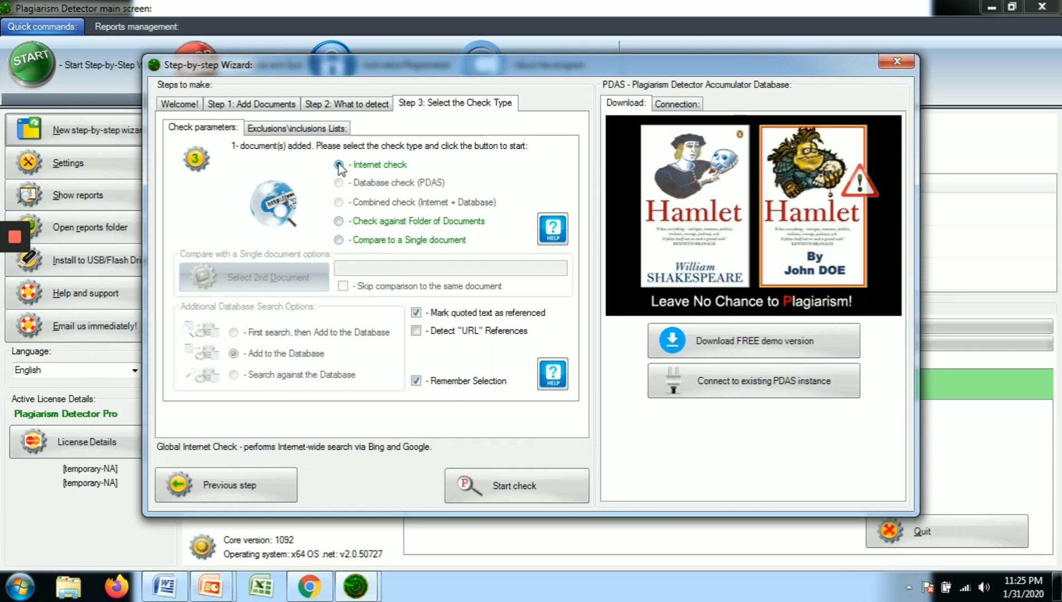
pyautogui.click(490, 482)
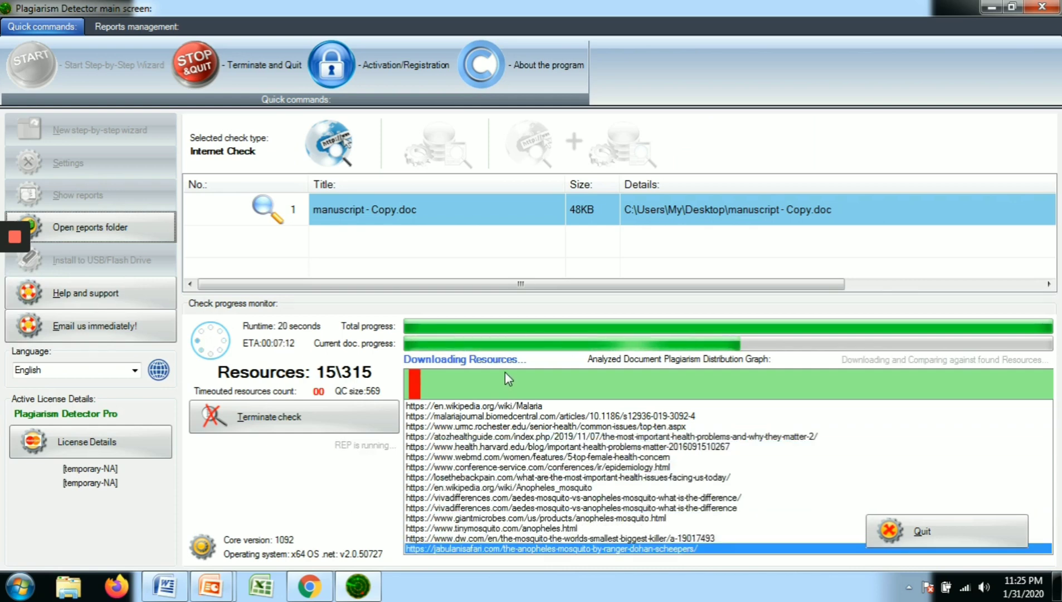
# Wait while the Internet check compares all resources and the 99% originality report opens
pyautogui.moveTo(13, 243)
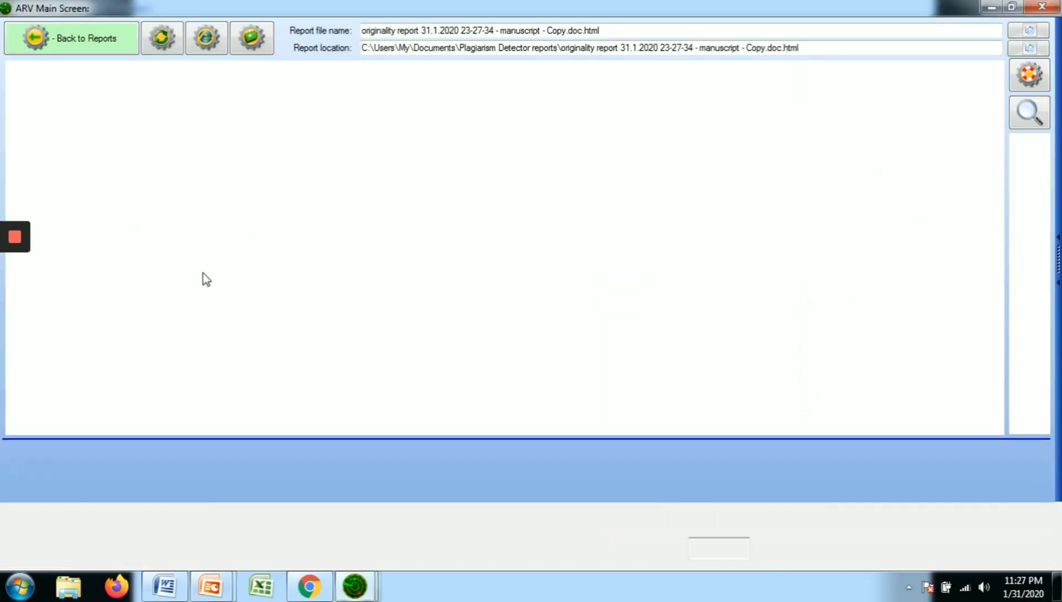
# Minimize the report viewer, then restore the manuscript - Copy.doc report from the taskbar
pyautogui.moveTo(22, 244)
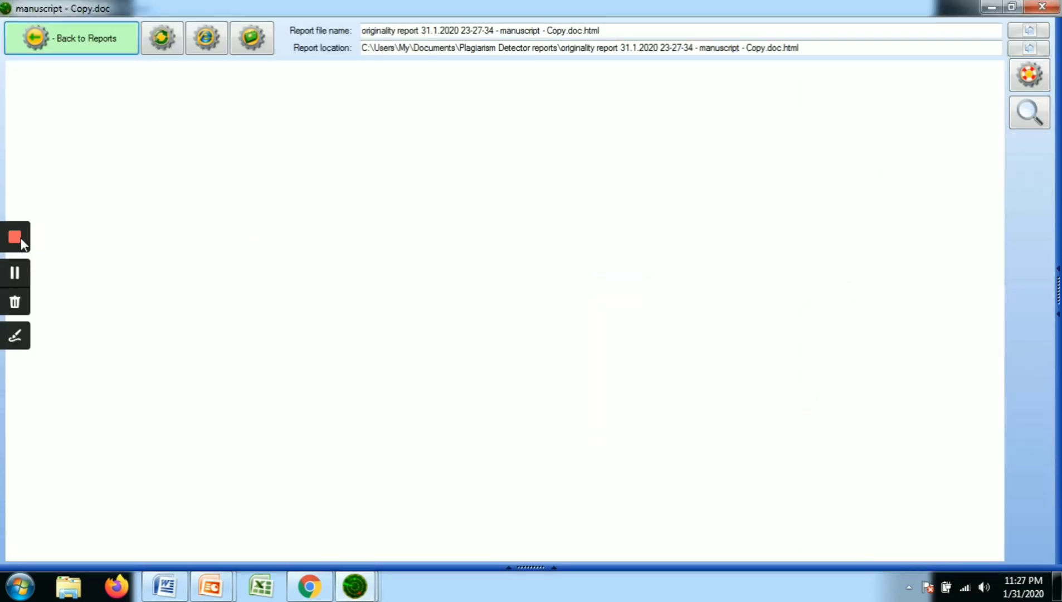
pyautogui.click(994, 7)
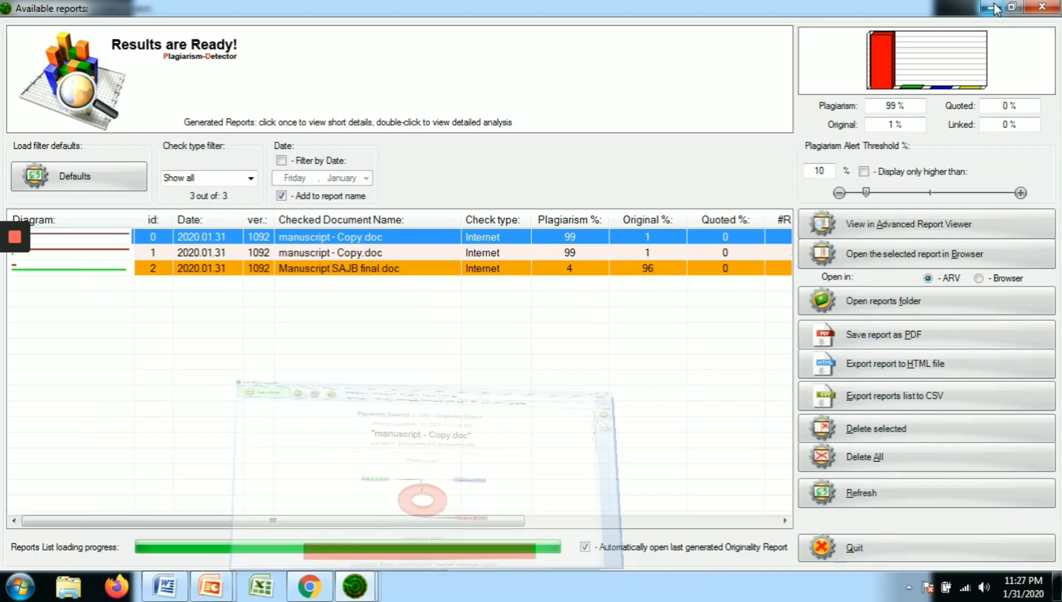
pyautogui.moveTo(368, 589)
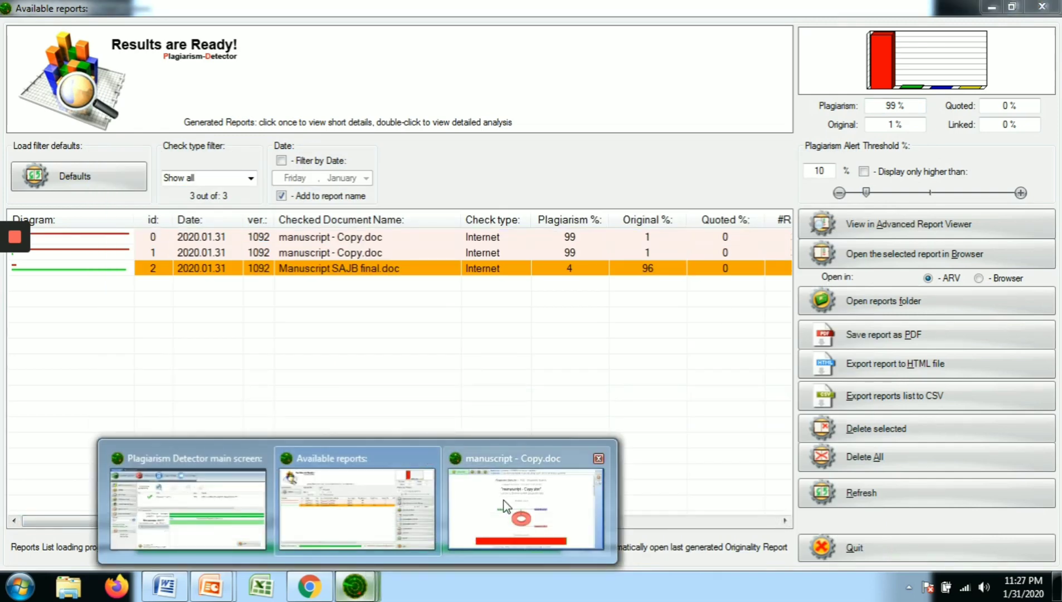
pyautogui.click(499, 505)
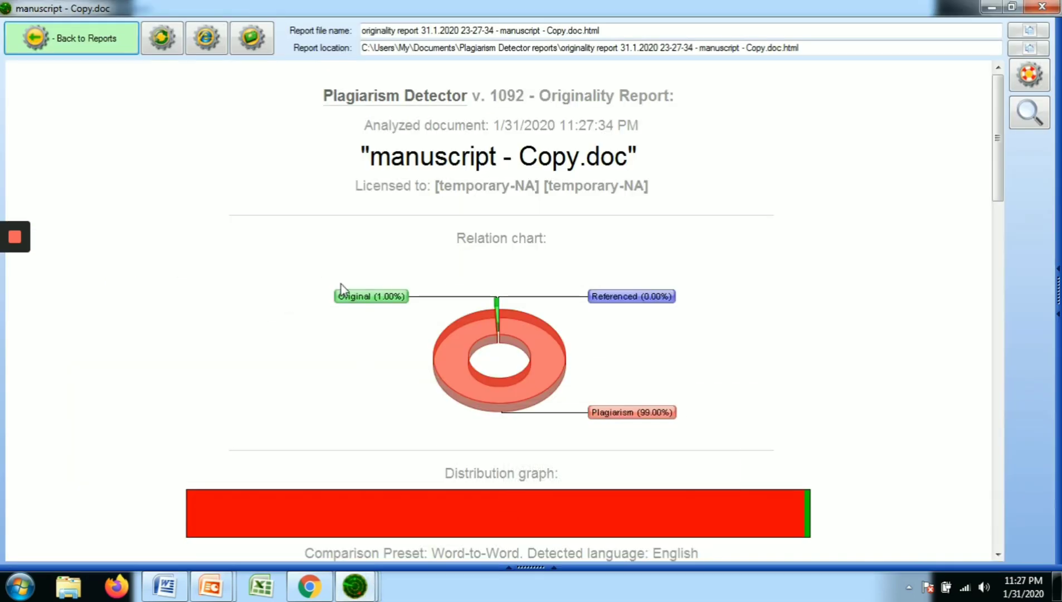
# Open the newest originality report from the reports folder as a browser page
pyautogui.moveTo(995, 125); pyautogui.dragTo(980, 200)
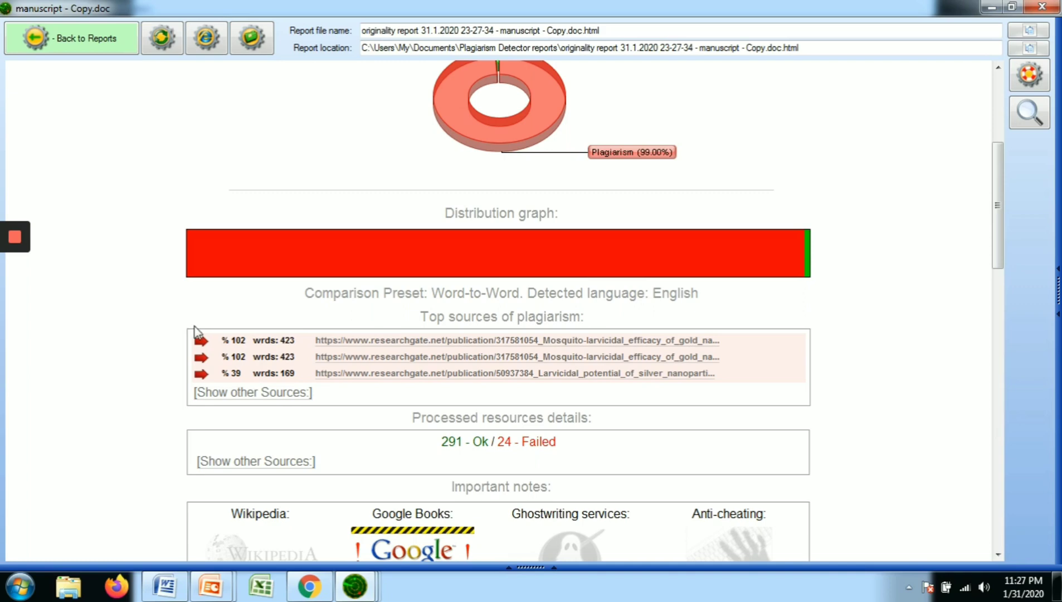
pyautogui.scroll(-4, 238, 354)
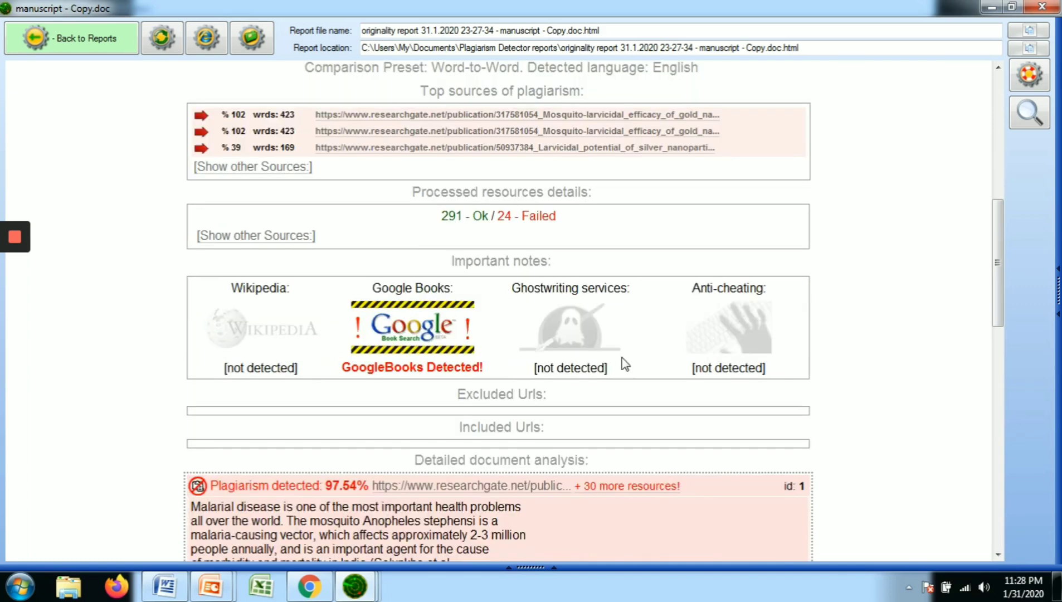
pyautogui.scroll(4, 625, 364)
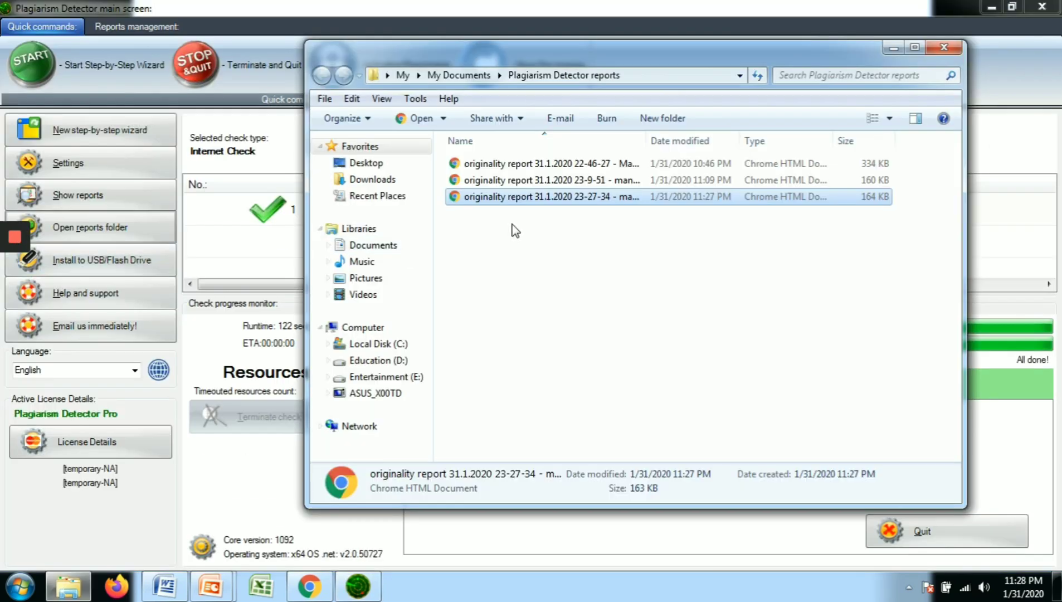
pyautogui.doubleClick(543, 197)
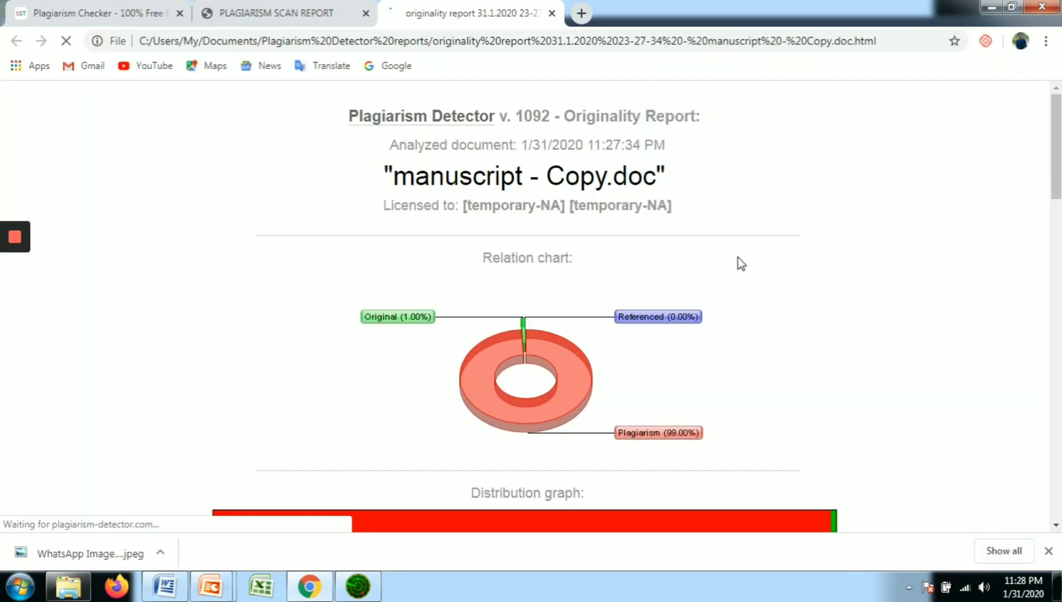
# Scroll through the 99% originality report in Chrome, then return to the PowerPoint slide show
pyautogui.scroll(-3, 723, 275)
pyautogui.scroll(-12, 698, 301)
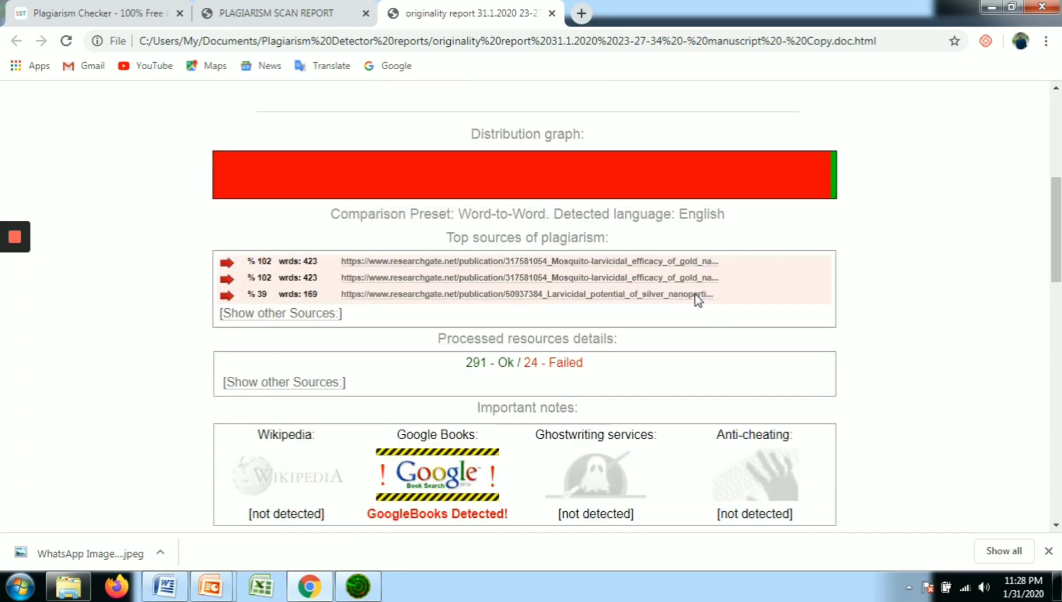
pyautogui.scroll(-8, 698, 301)
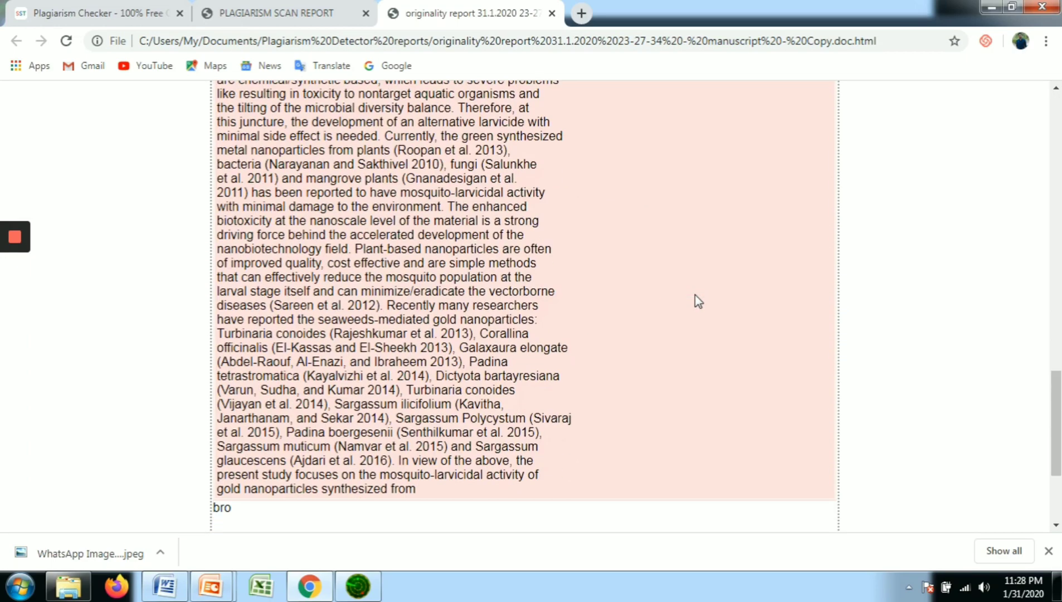
pyautogui.scroll(20, 698, 301)
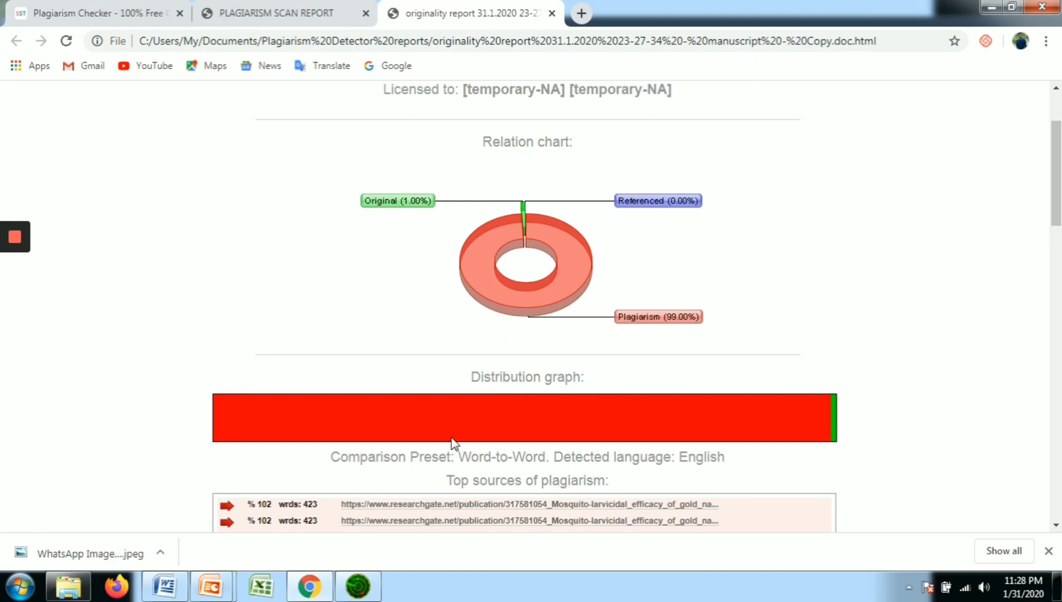
pyautogui.scroll(-3, 494, 386)
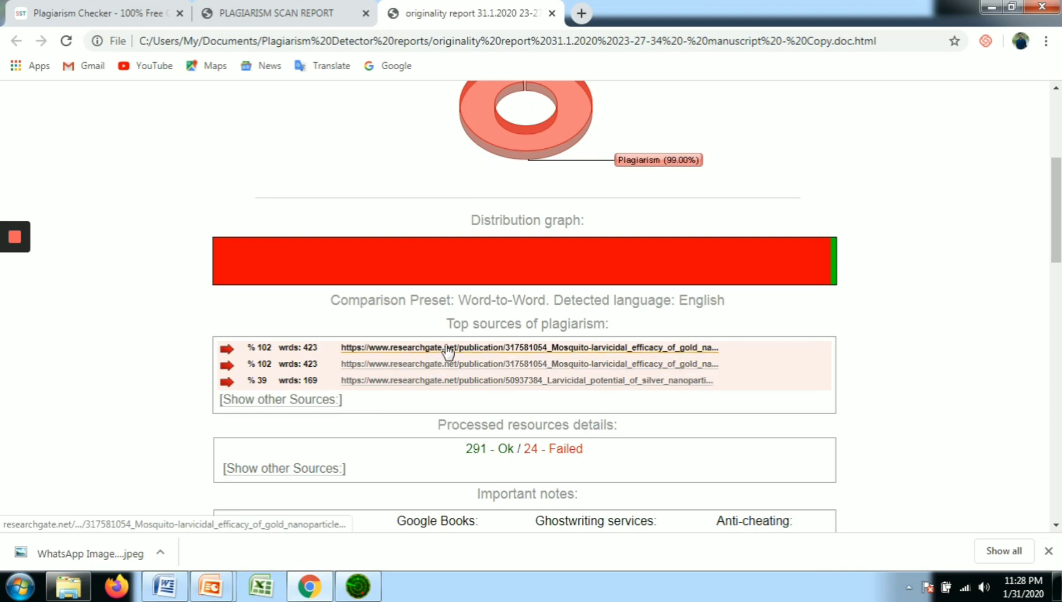
pyautogui.scroll(5, 568, 355)
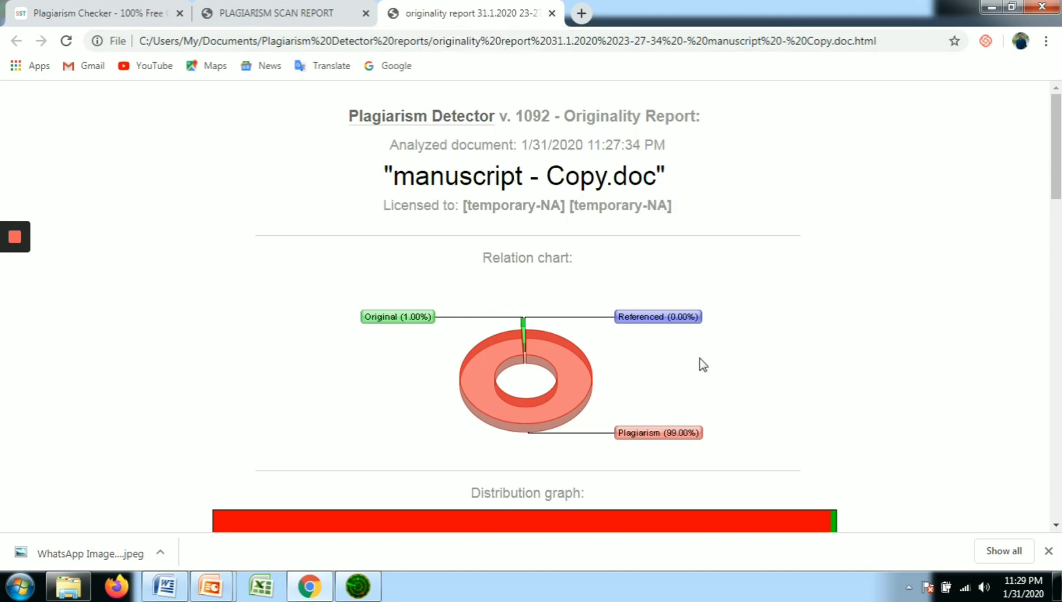
pyautogui.scroll(-7, 703, 308)
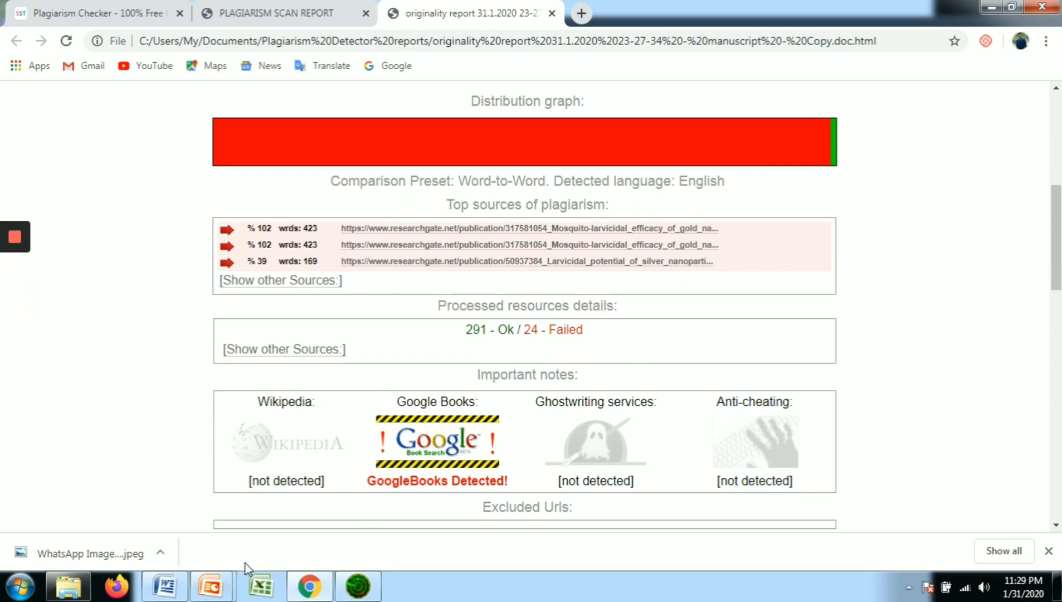
pyautogui.moveTo(214, 591)
pyautogui.click(280, 529)
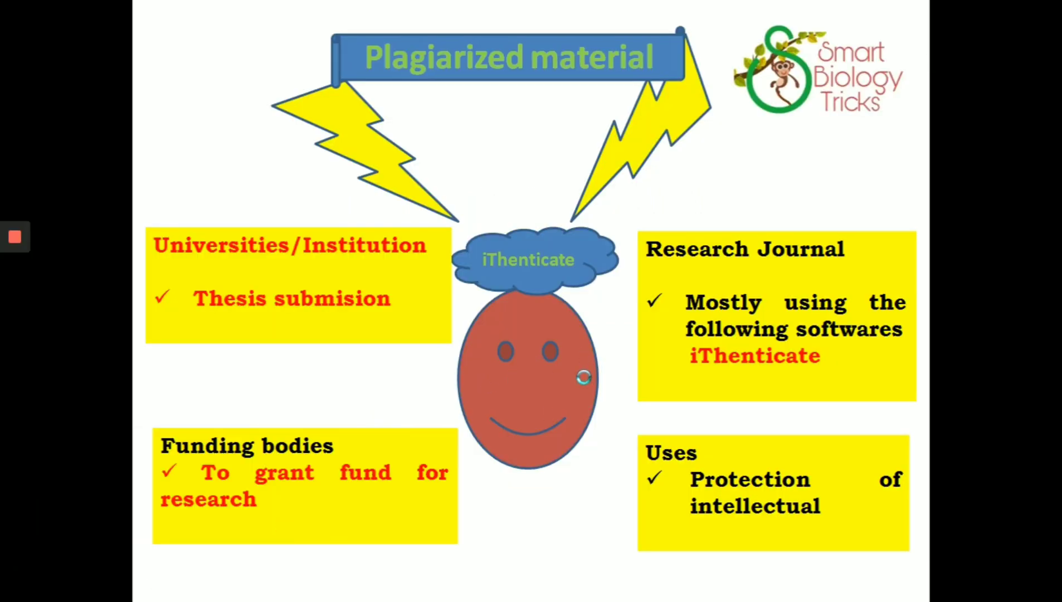
# Advance past the last slide, then step back to the closing 'Don't forget to' slide
pyautogui.click(584, 377)
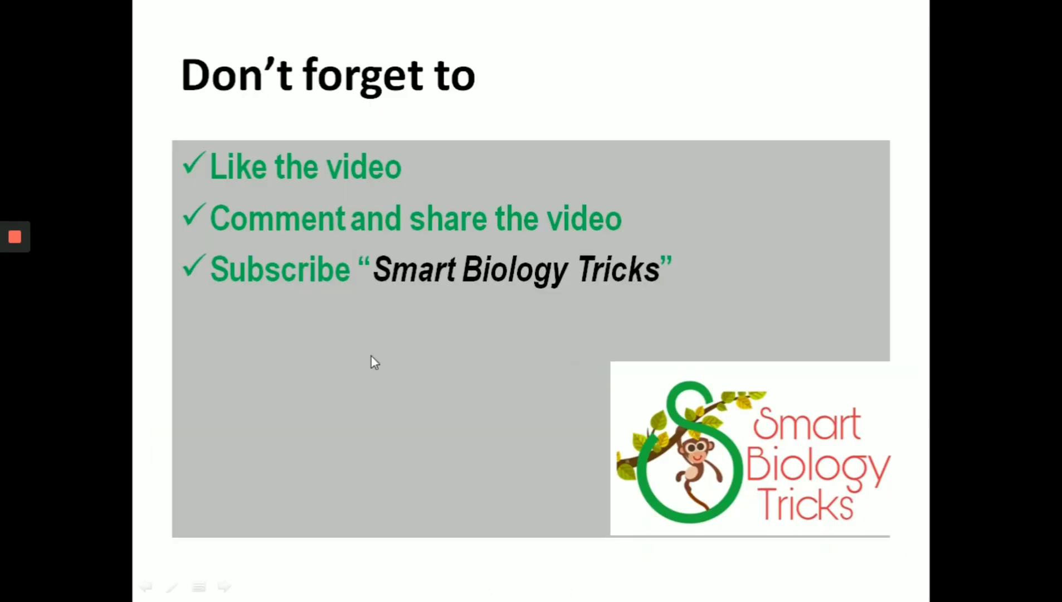
pyautogui.click(293, 241)
pyautogui.press('Left')
pyautogui.moveTo(19, 237)
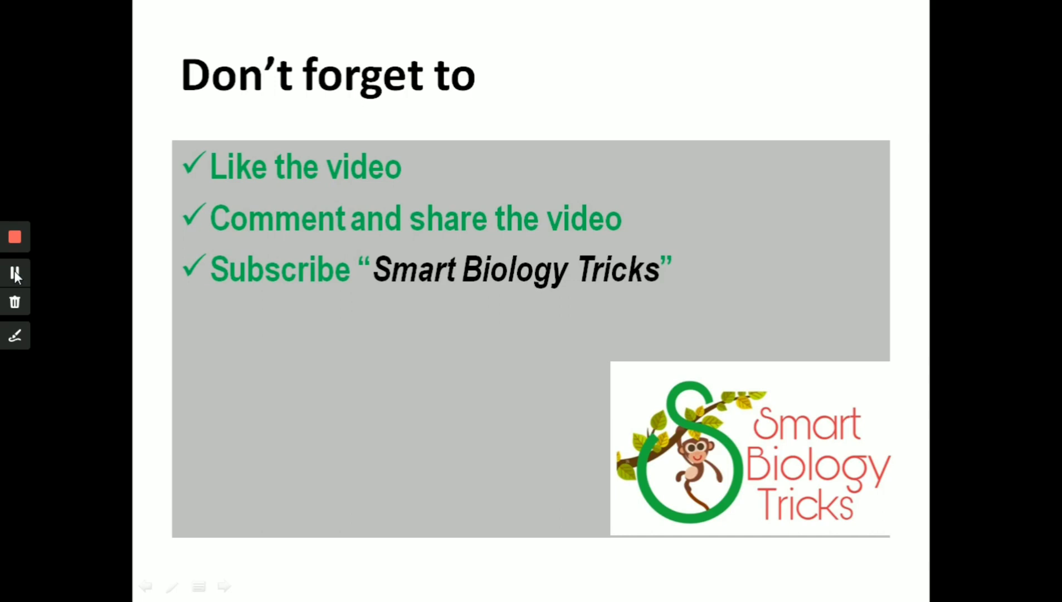